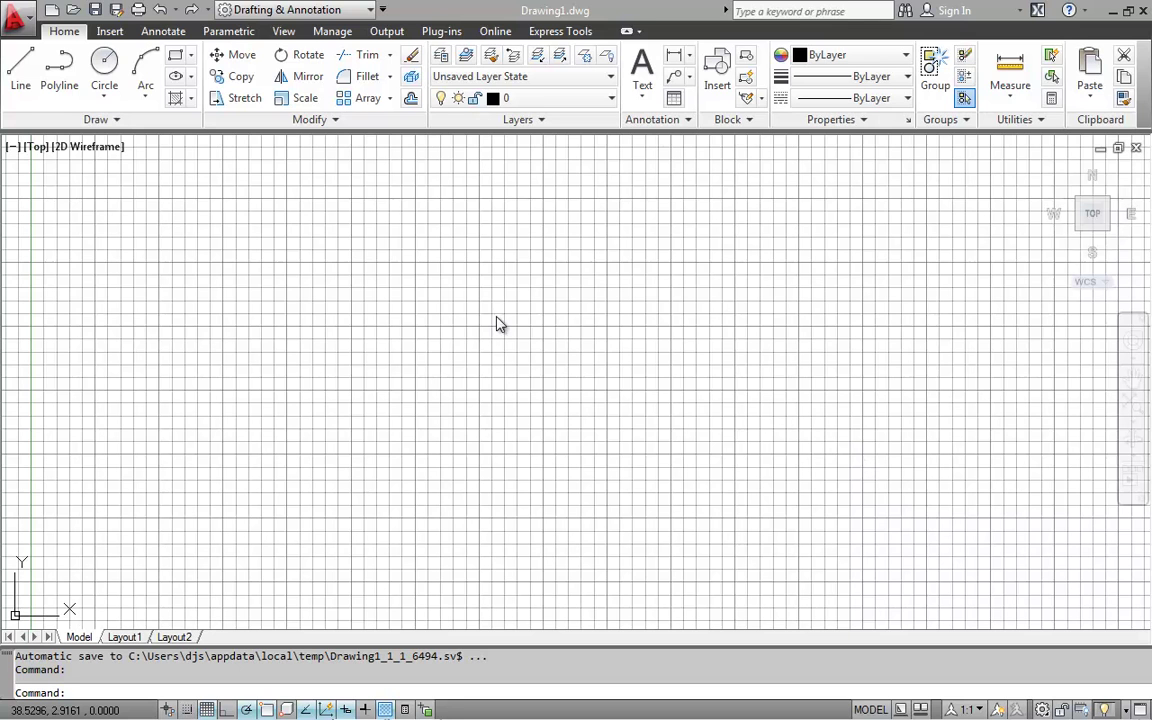
Show the application menu's Recent Documents list: exterior elevations.DWG, window-4.dwg and A1 - First Floor Plan.dwg.
click(27, 25)
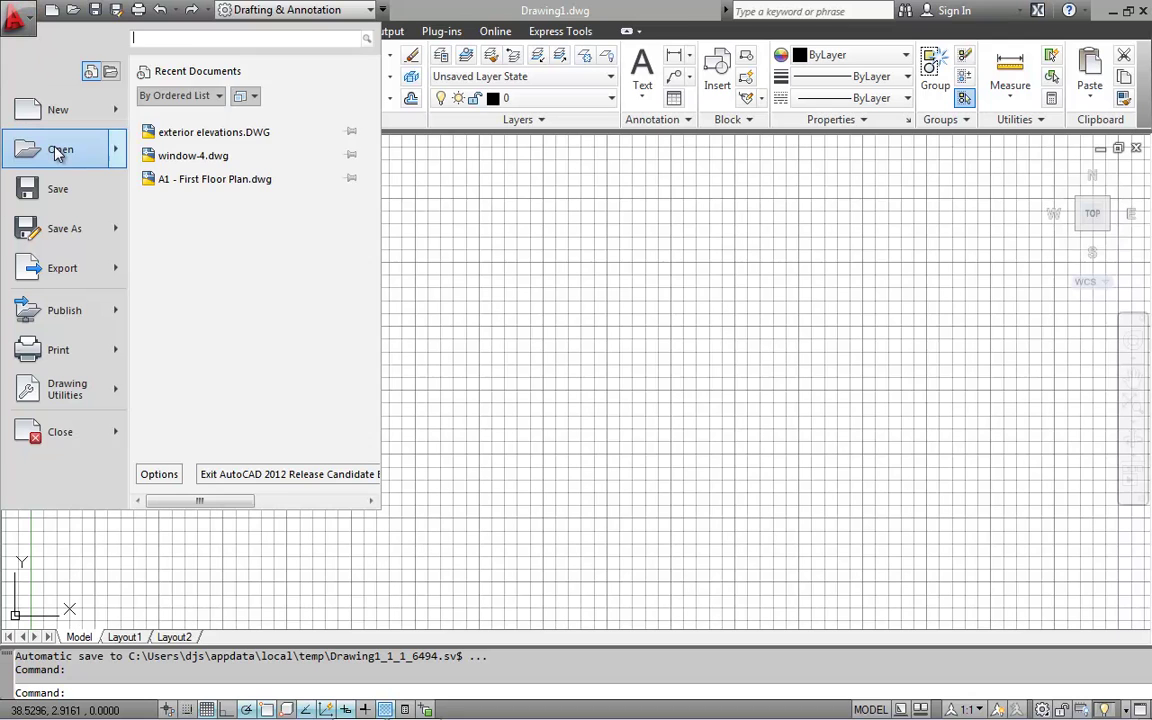
mouse_move(57, 150)
click(88, 72)
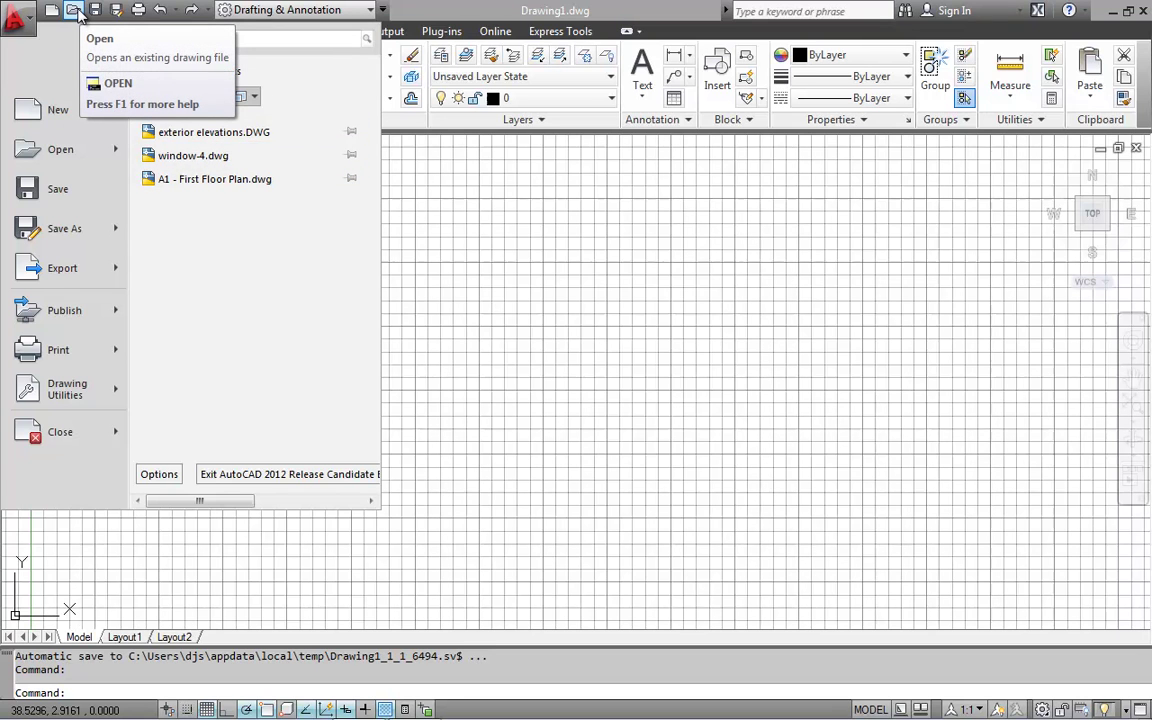
Dismiss the menu and open Flr-1.dwg through the Select File dialog.
key(Escape)
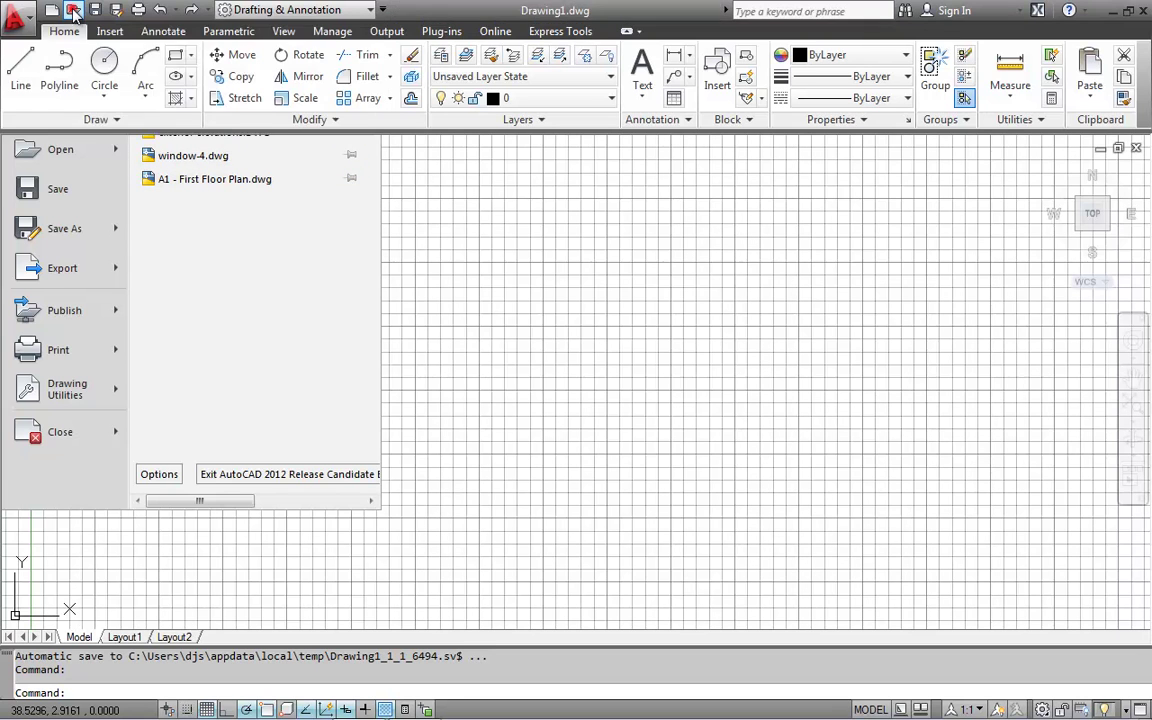
click(73, 9)
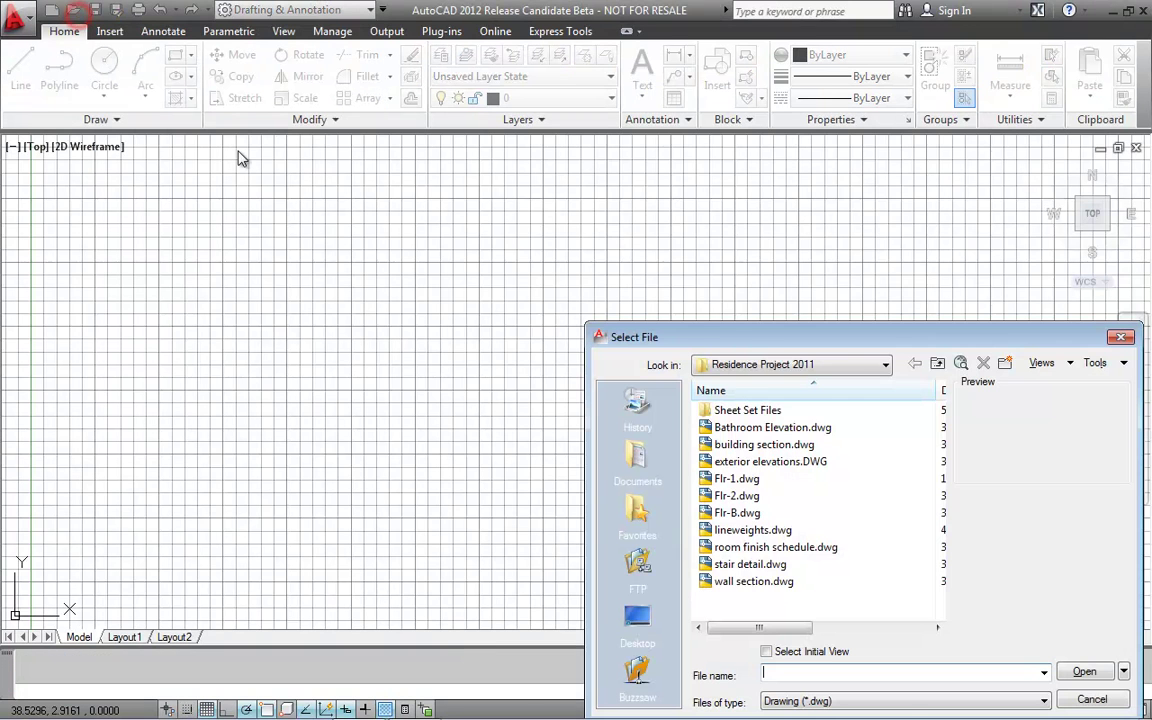
drag(735, 337, 435, 158)
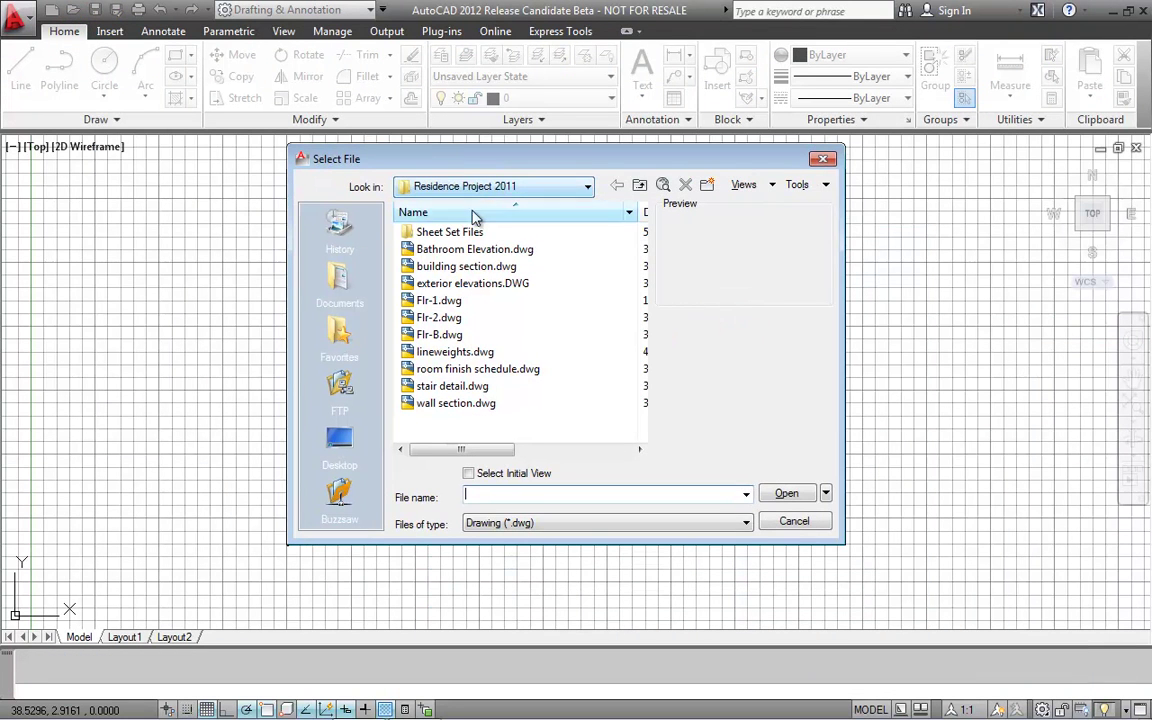
click(431, 302)
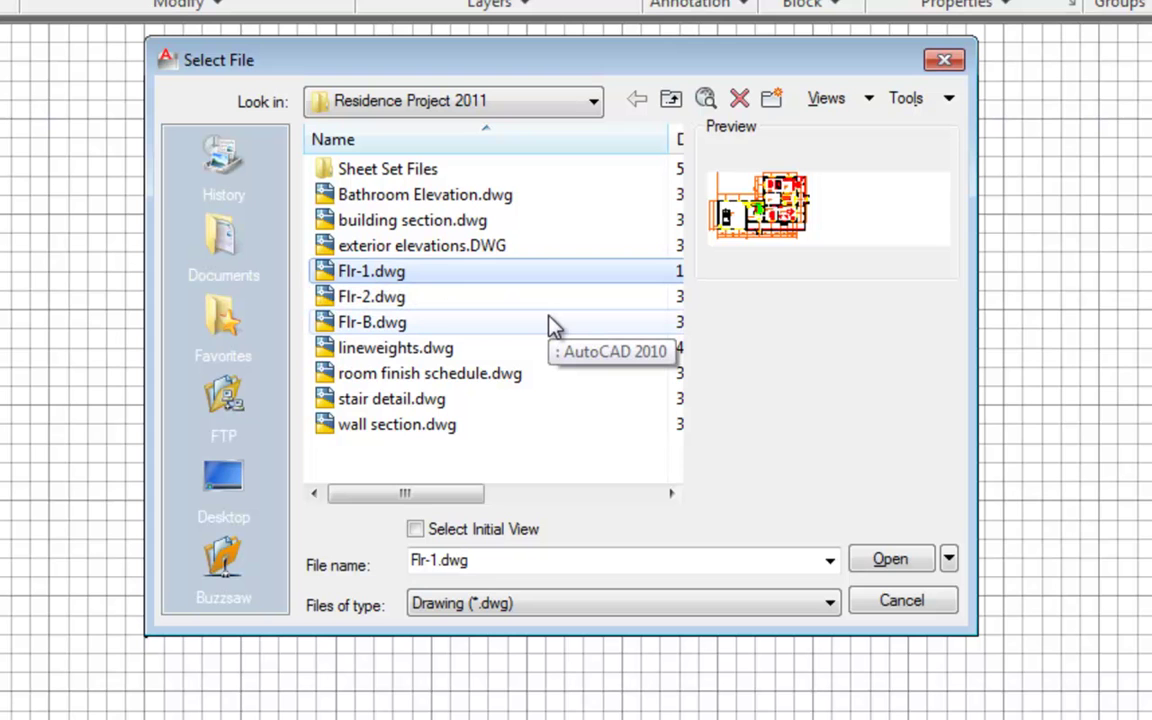
click(913, 561)
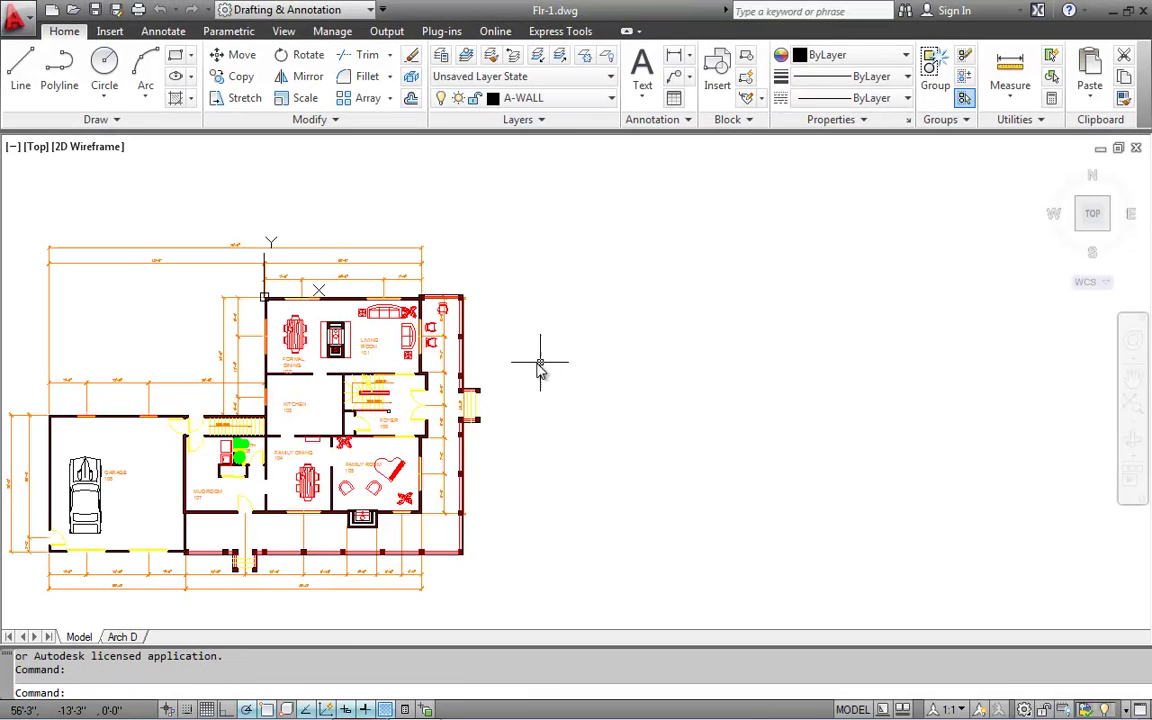
Pan the Flr-1 first-floor plan to the right so the house sits centred.
middle_drag(522, 398, 784, 352)
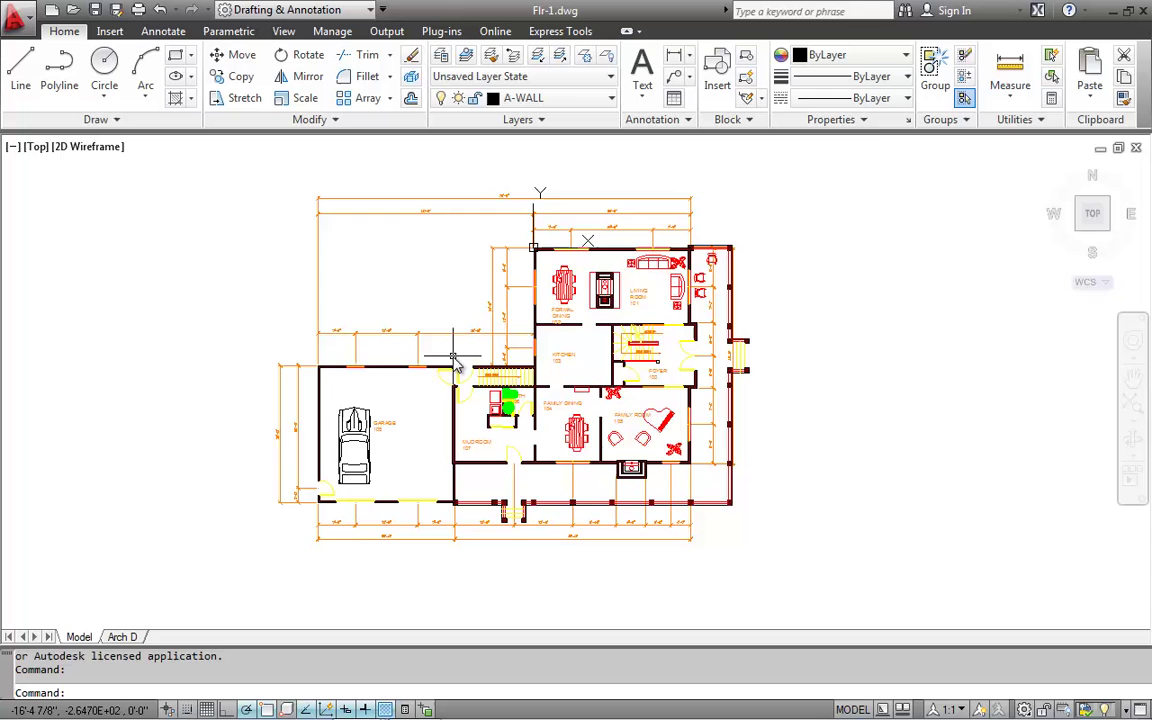
Zoom in and out on the plan, ending close on garage 108, mud room 107 and bath 106.
scroll(452, 362, up, 2)
scroll(452, 362, up, 3)
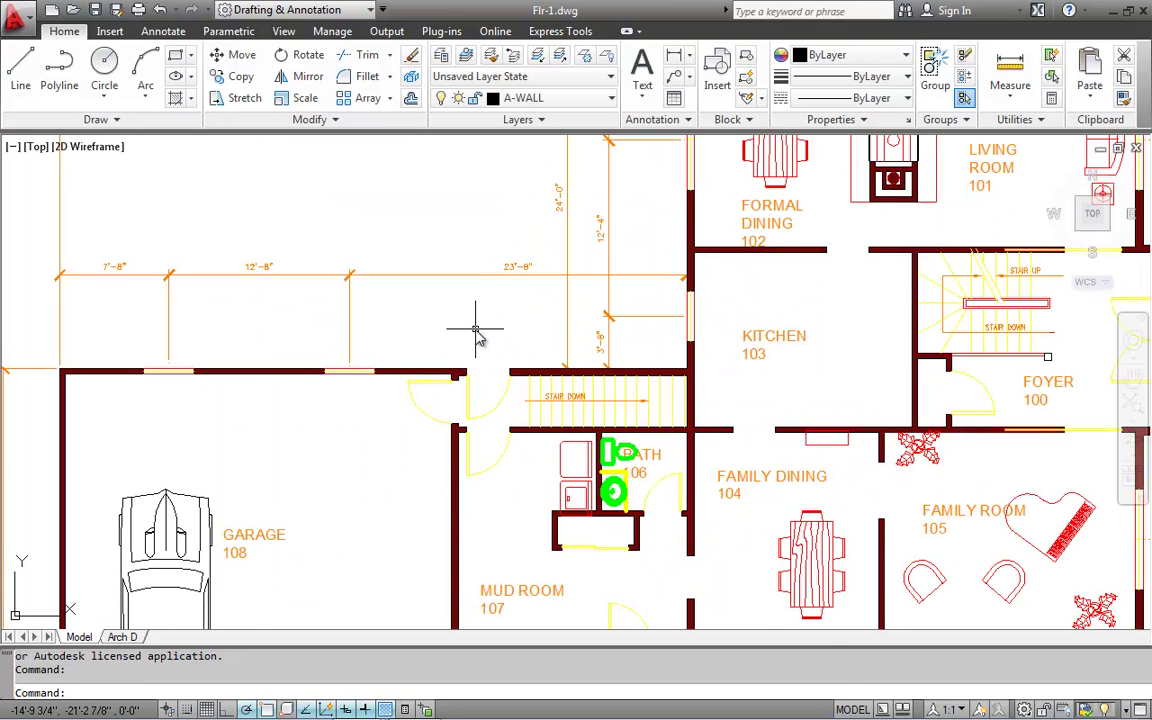
scroll(476, 333, down, 5)
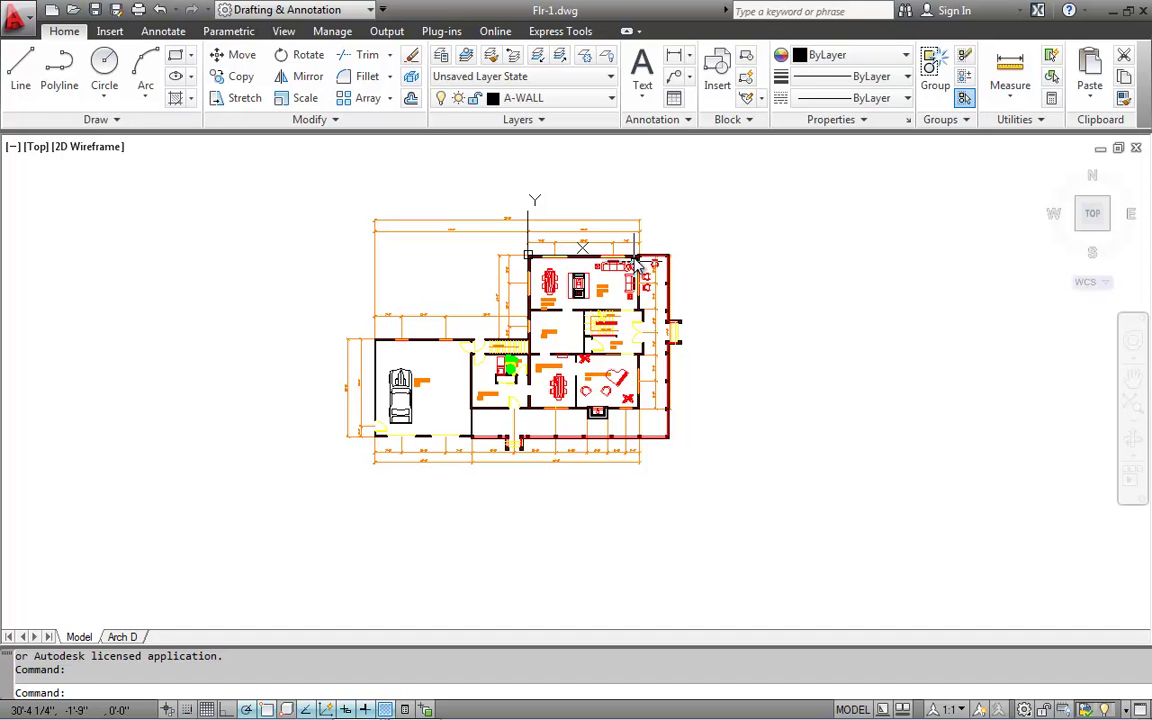
mouse_move(636, 263)
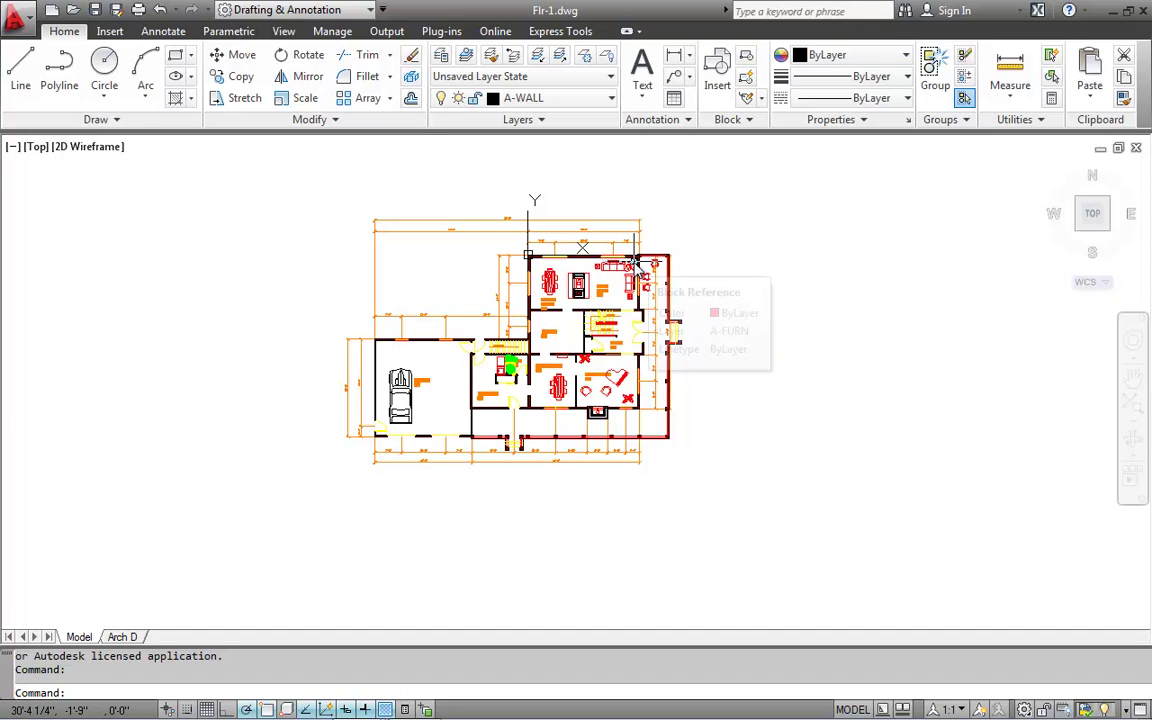
scroll(636, 263, up, 8)
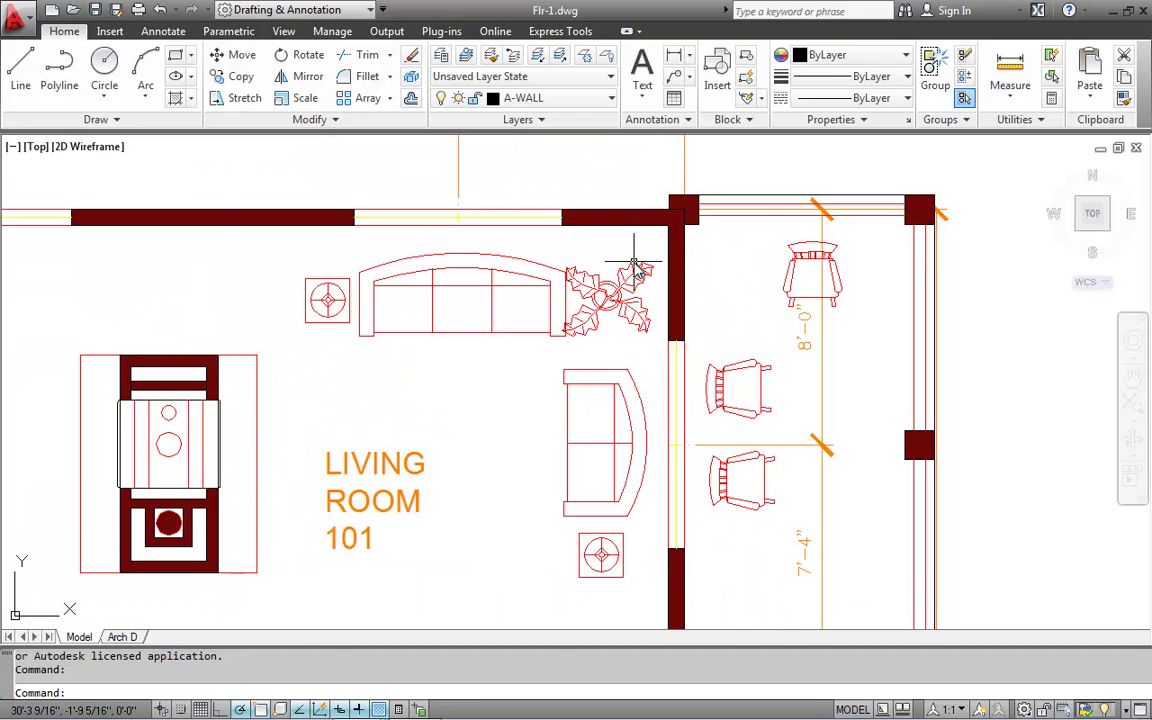
scroll(632, 263, down, 8)
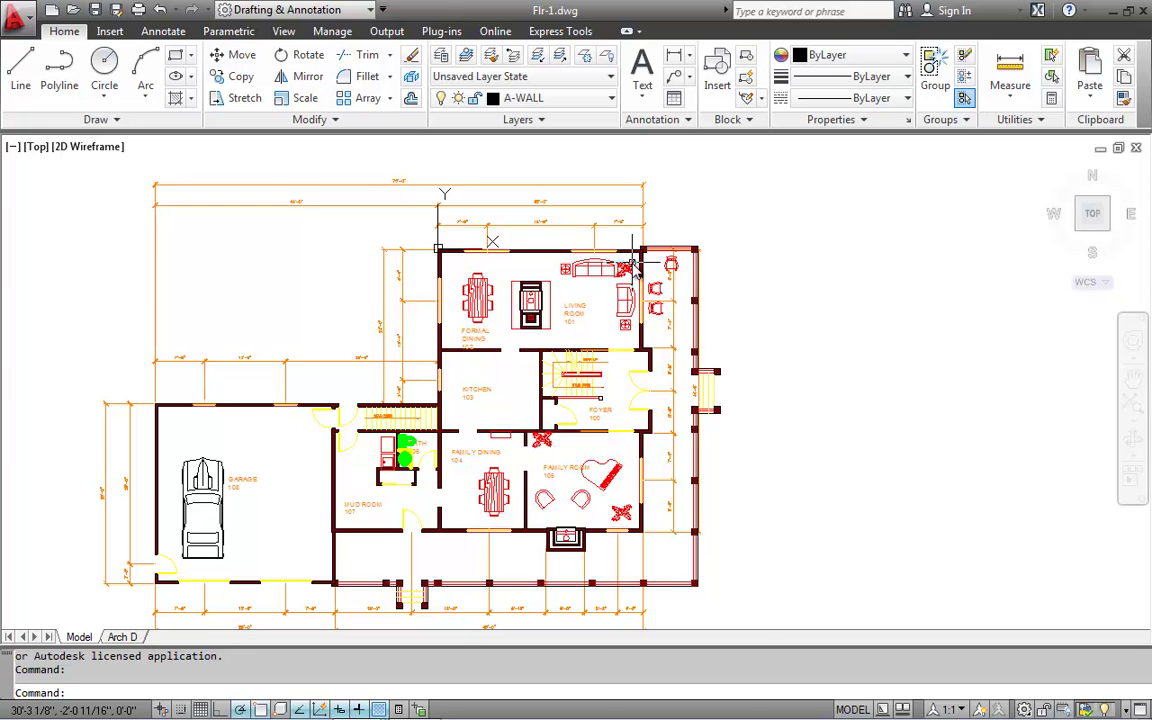
scroll(632, 263, up, 5)
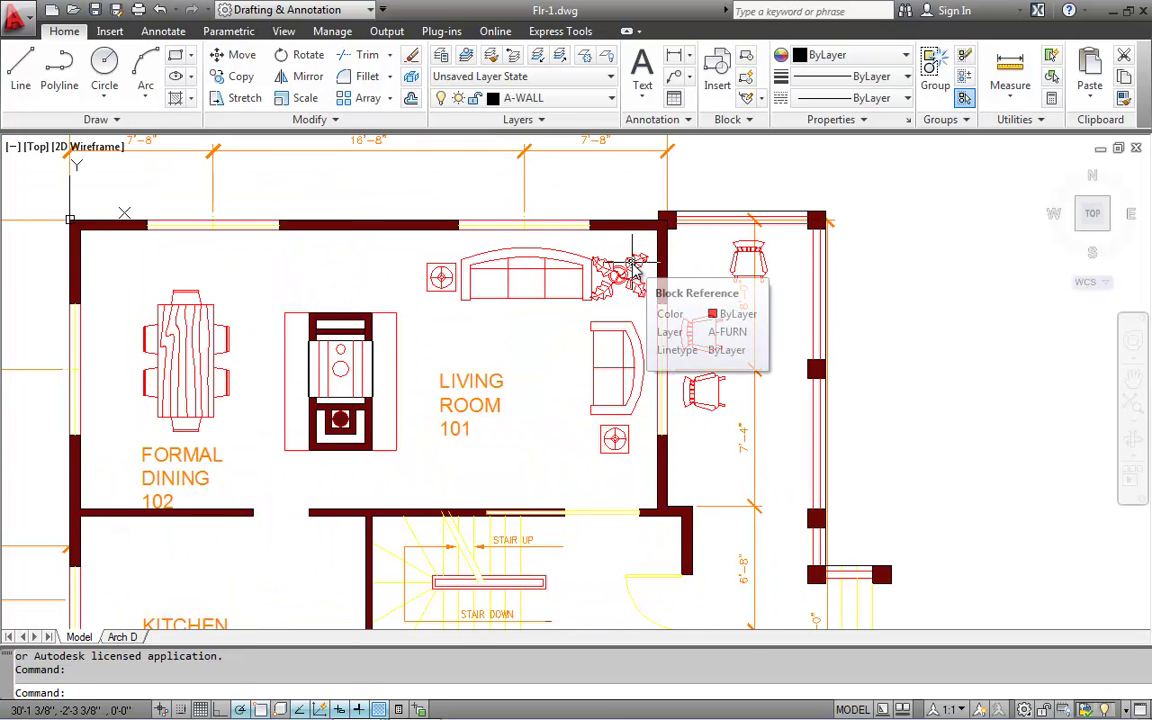
scroll(632, 263, down, 5)
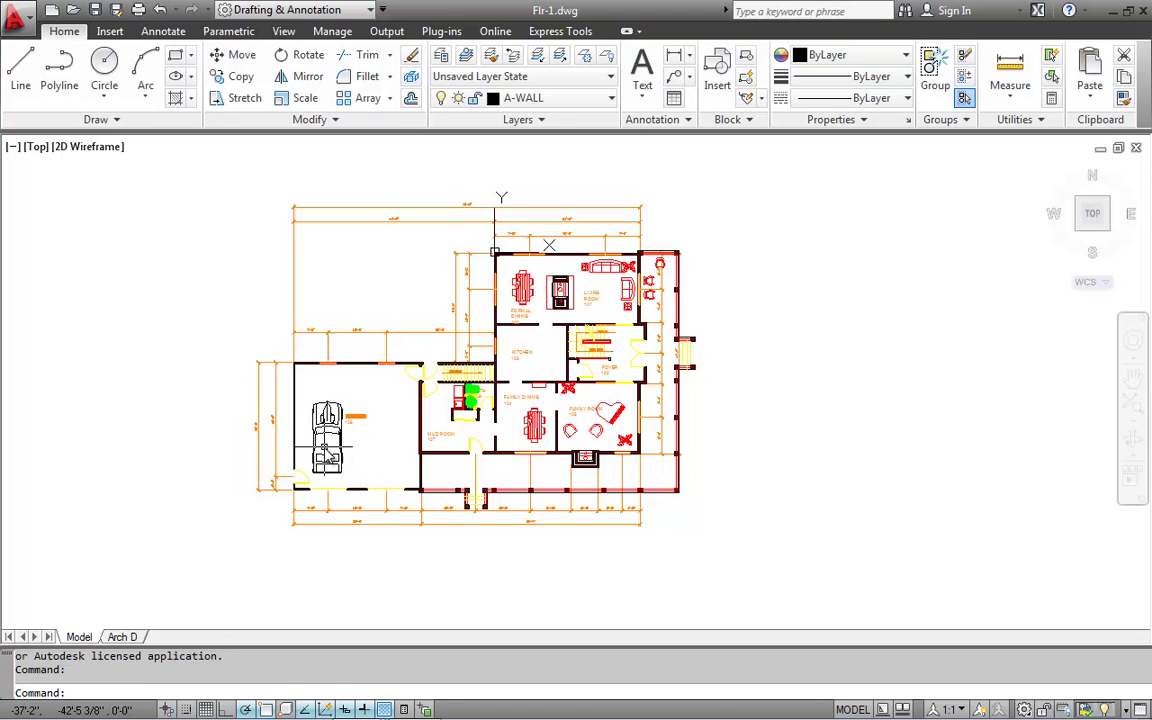
scroll(327, 453, up, 5)
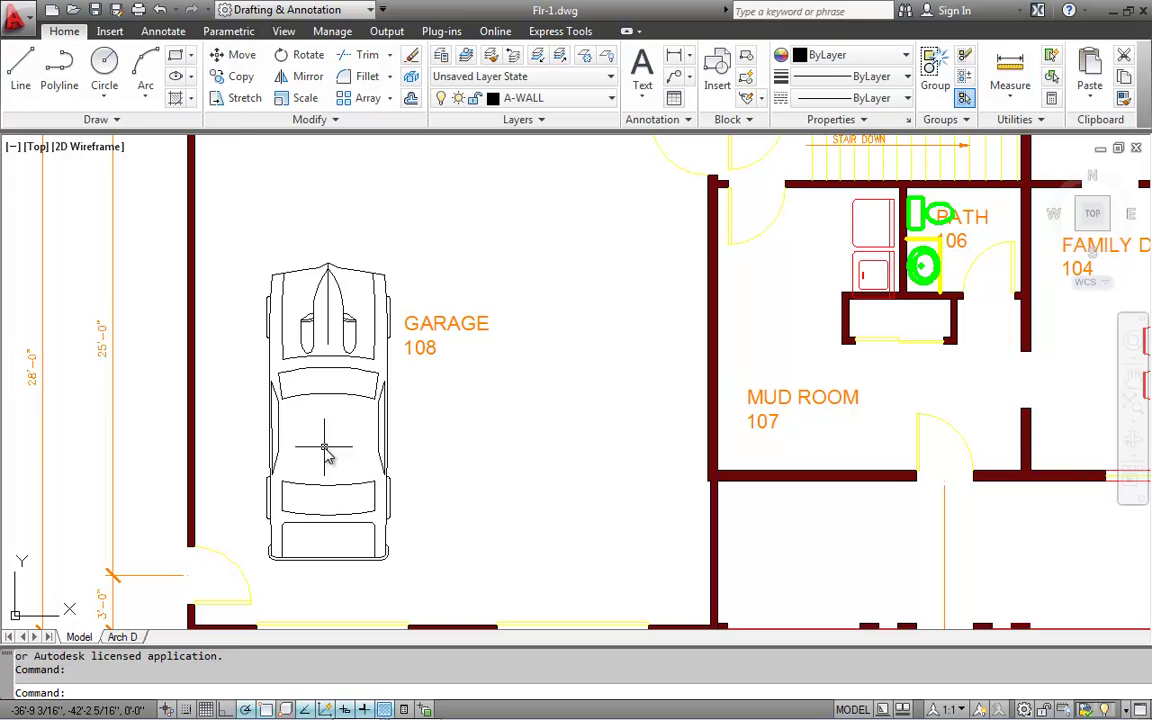
Zoom out slightly and pan to show living room 101, formal dining 102, kitchen 103 and foyer 100.
scroll(327, 453, down, 2)
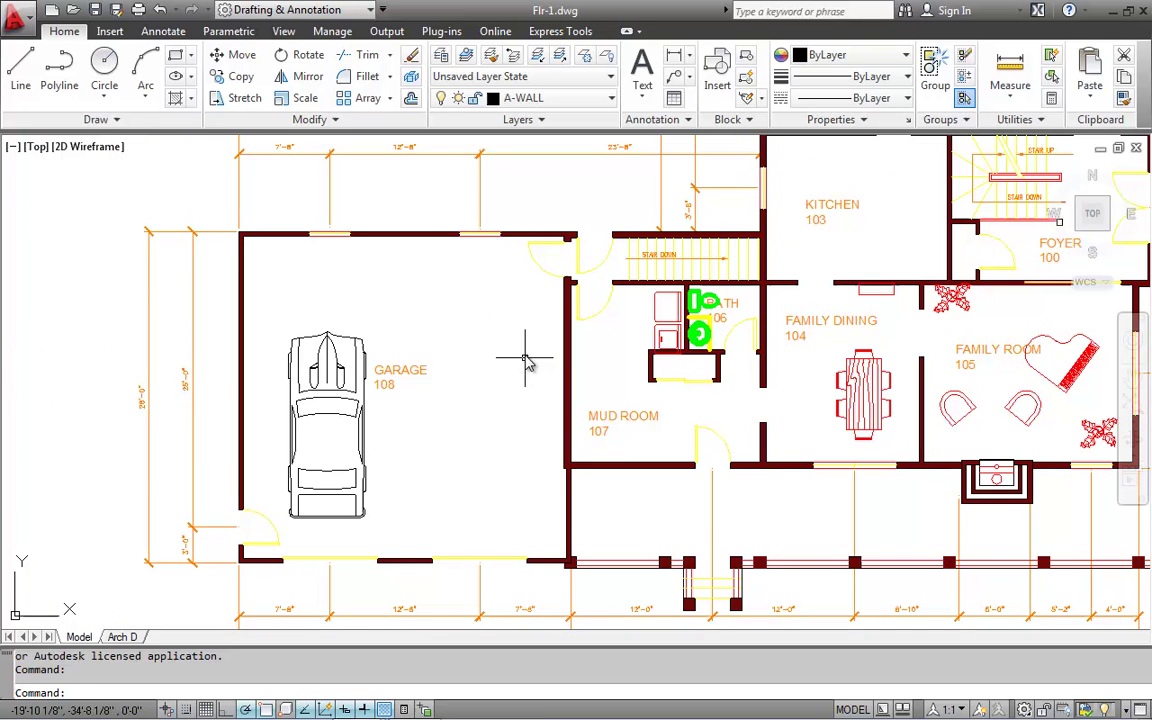
middle_drag(528, 333, 229, 397)
middle_drag(612, 401, 402, 428)
middle_drag(573, 270, 597, 373)
middle_drag(382, 387, 525, 376)
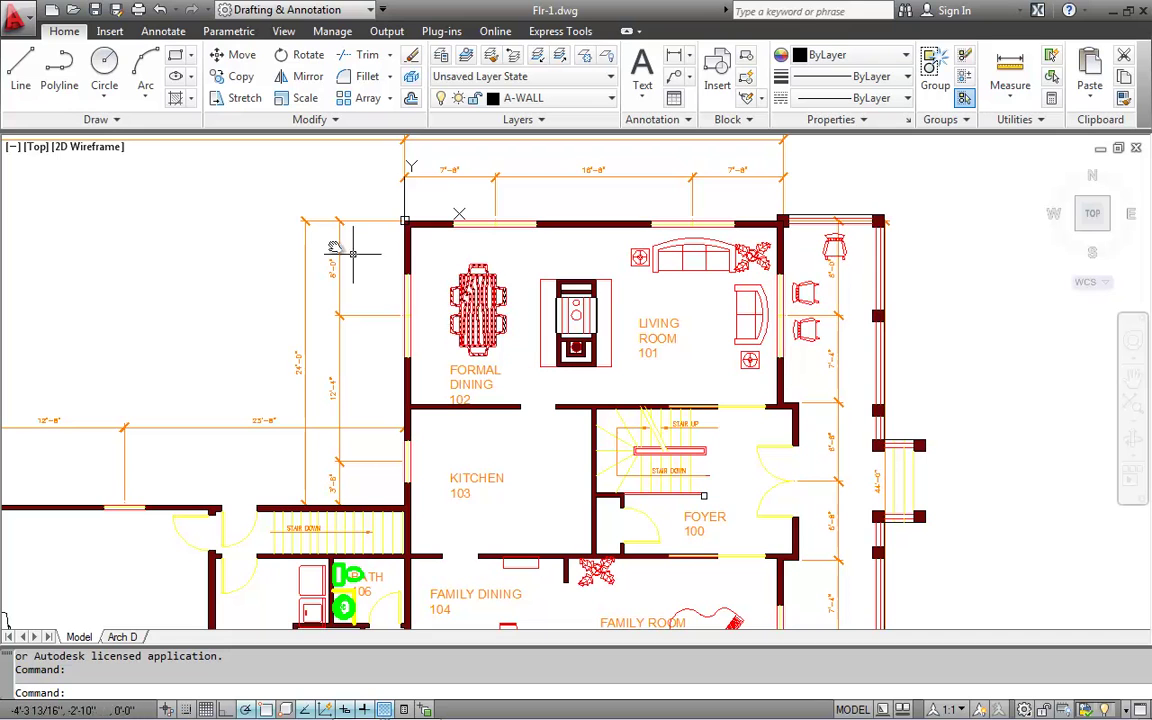
Pick Drawing1.dwg from the application menu's Open Documents list, then reopen that list.
click(27, 29)
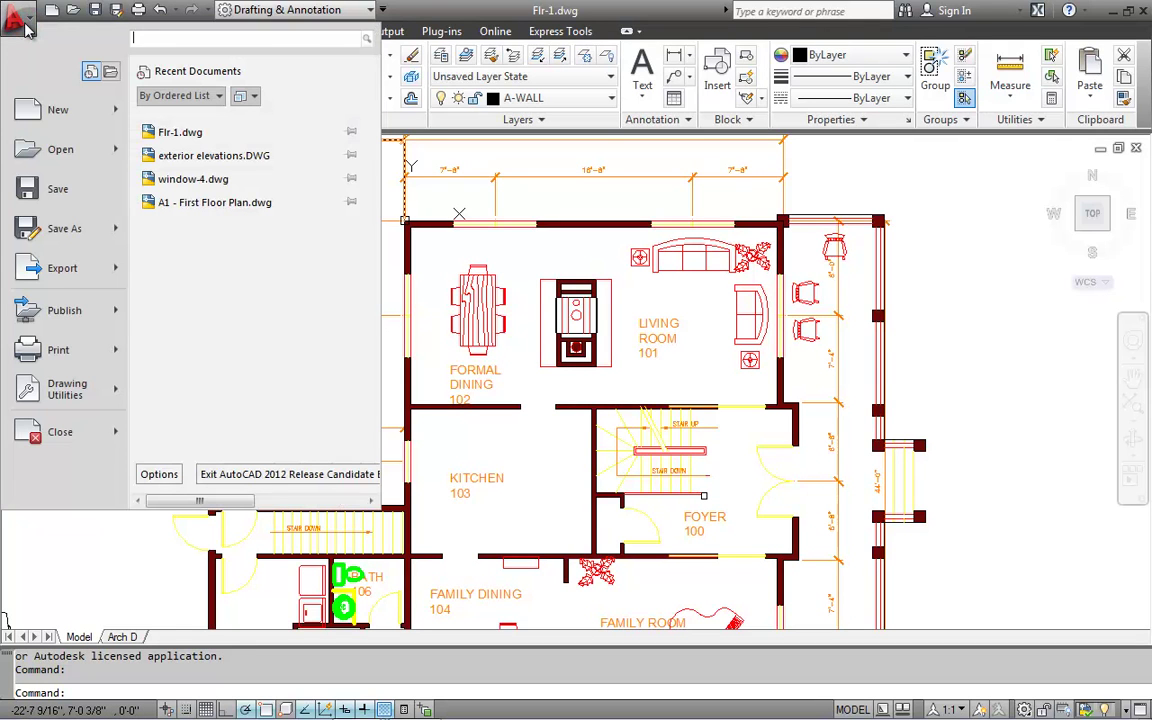
click(110, 72)
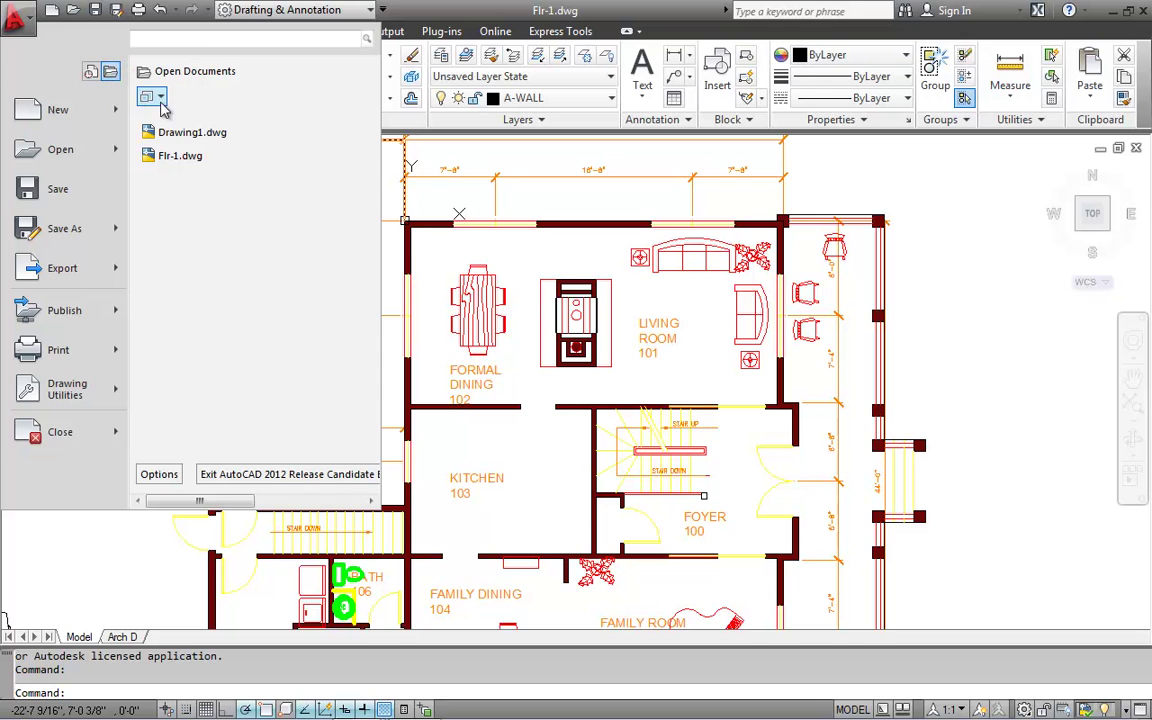
mouse_move(203, 137)
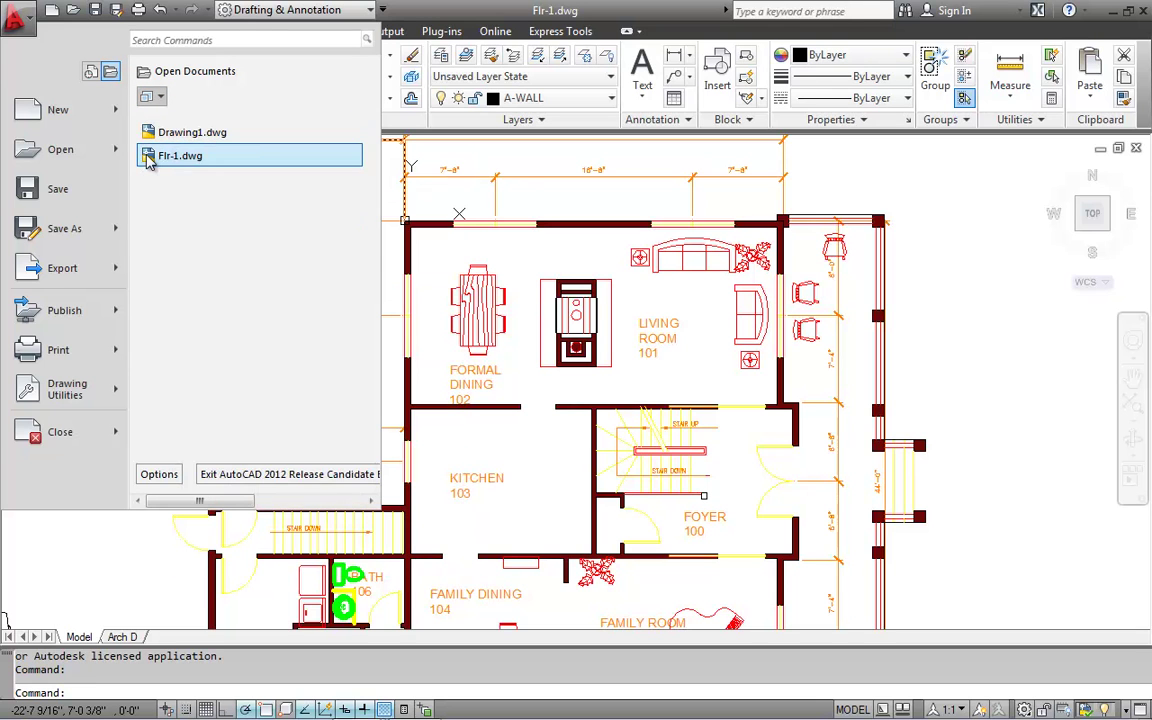
mouse_move(150, 160)
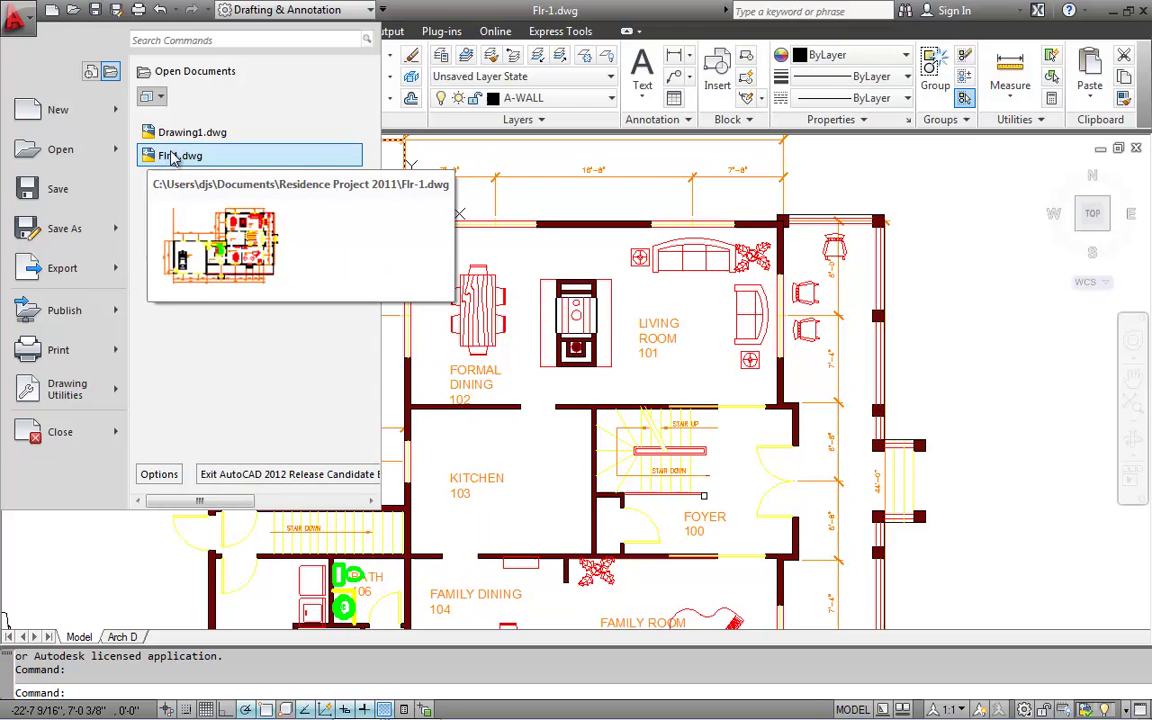
click(185, 133)
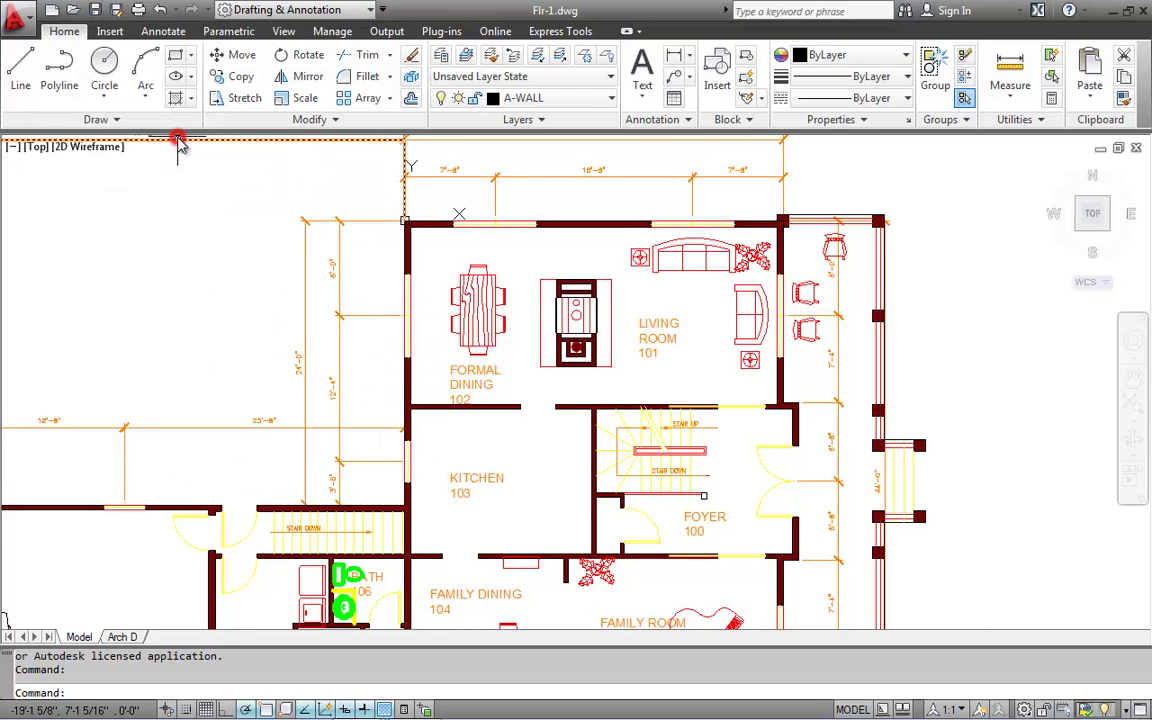
click(28, 28)
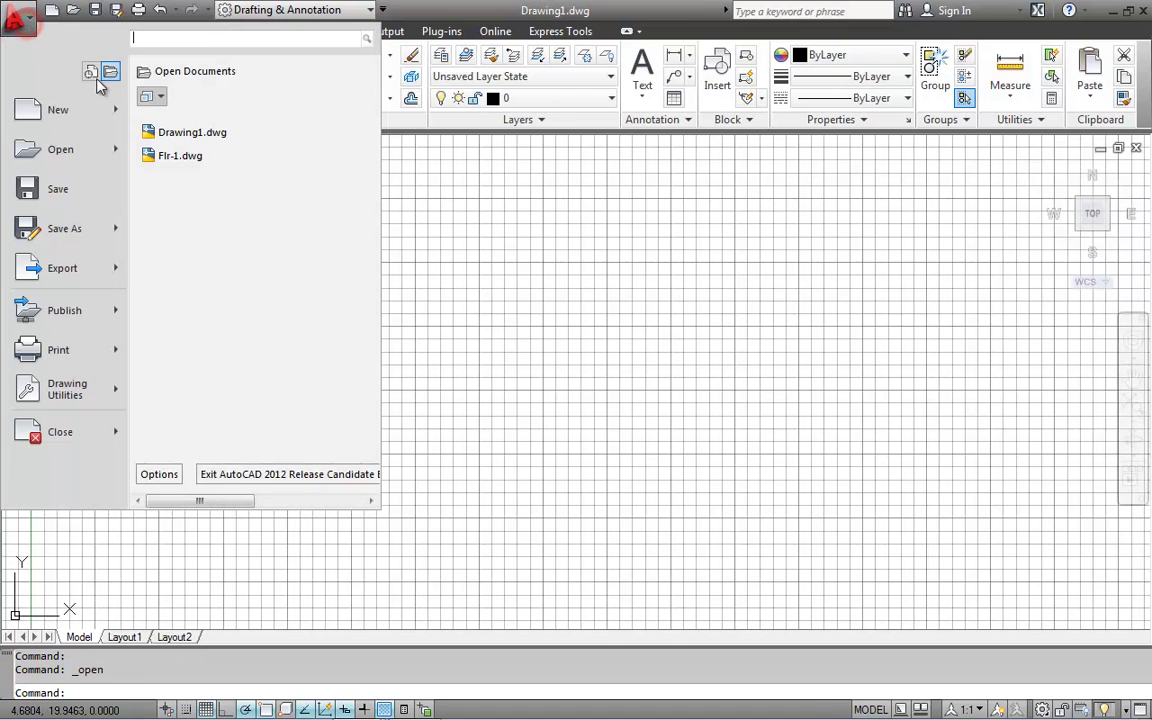
click(176, 157)
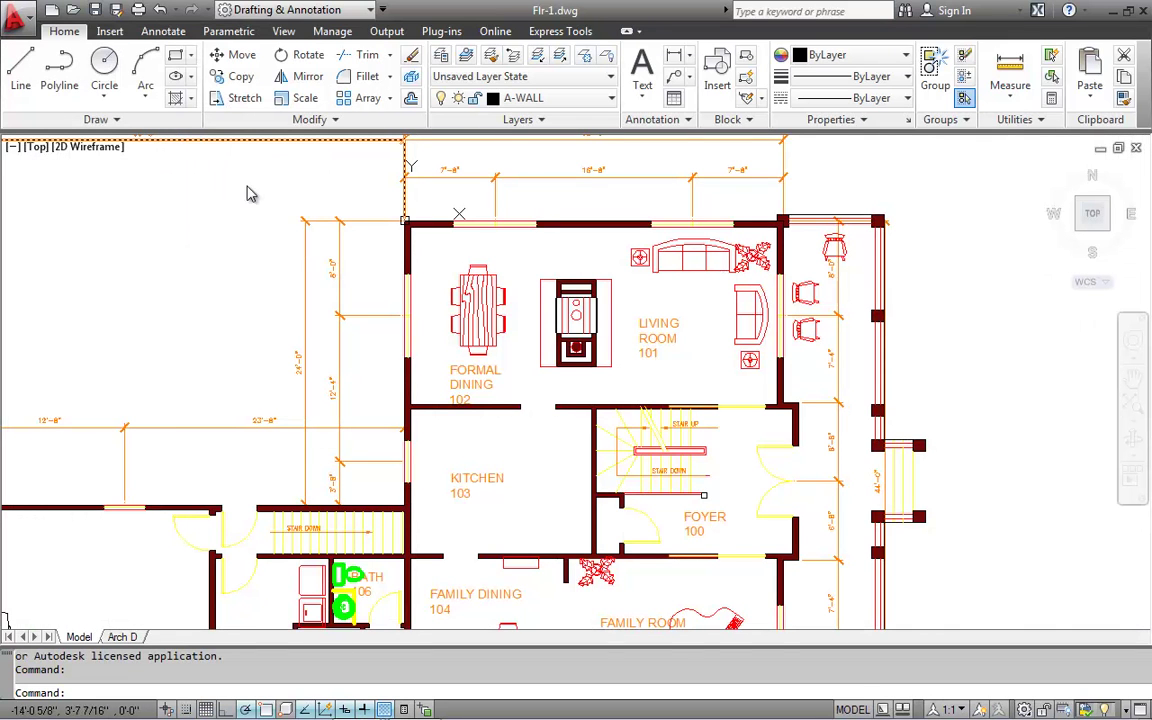
key(ctrl+Tab)
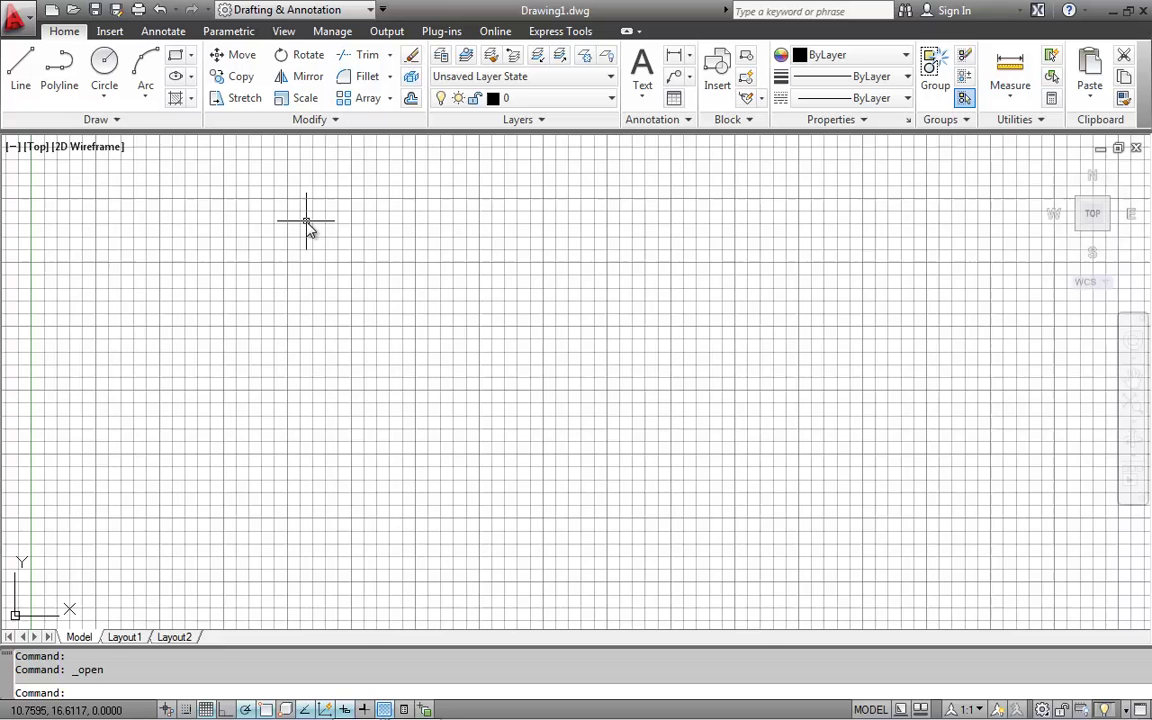
key(ctrl+Tab)
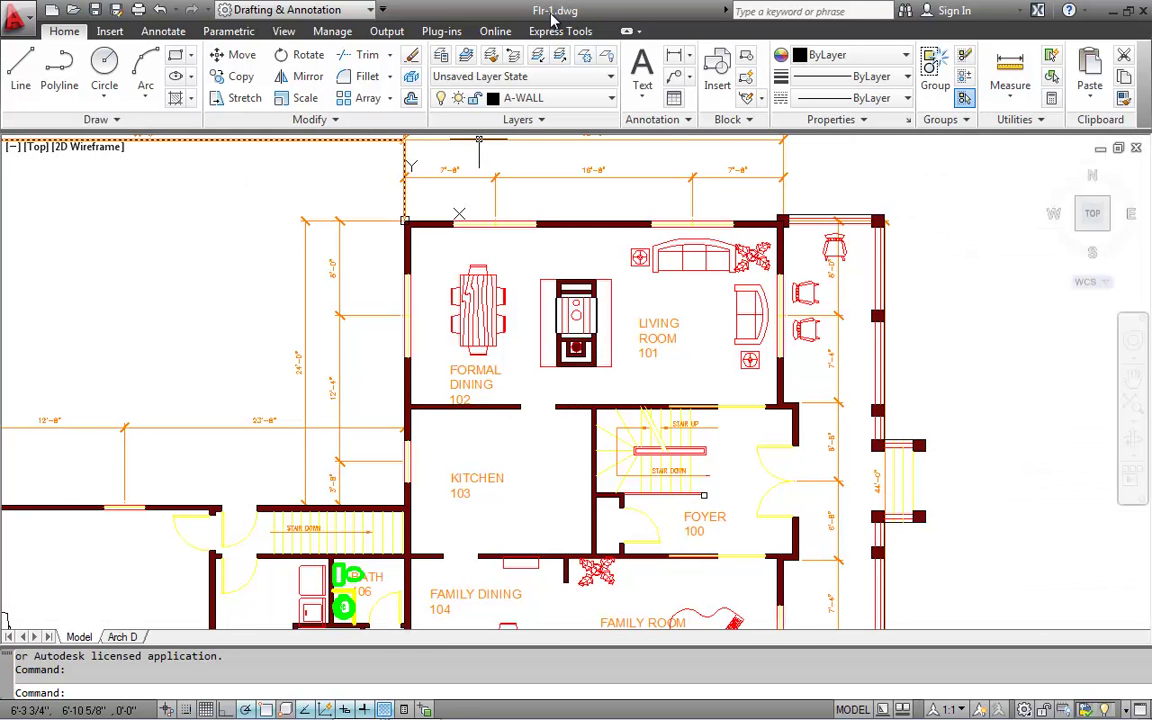
key(ctrl+Tab)
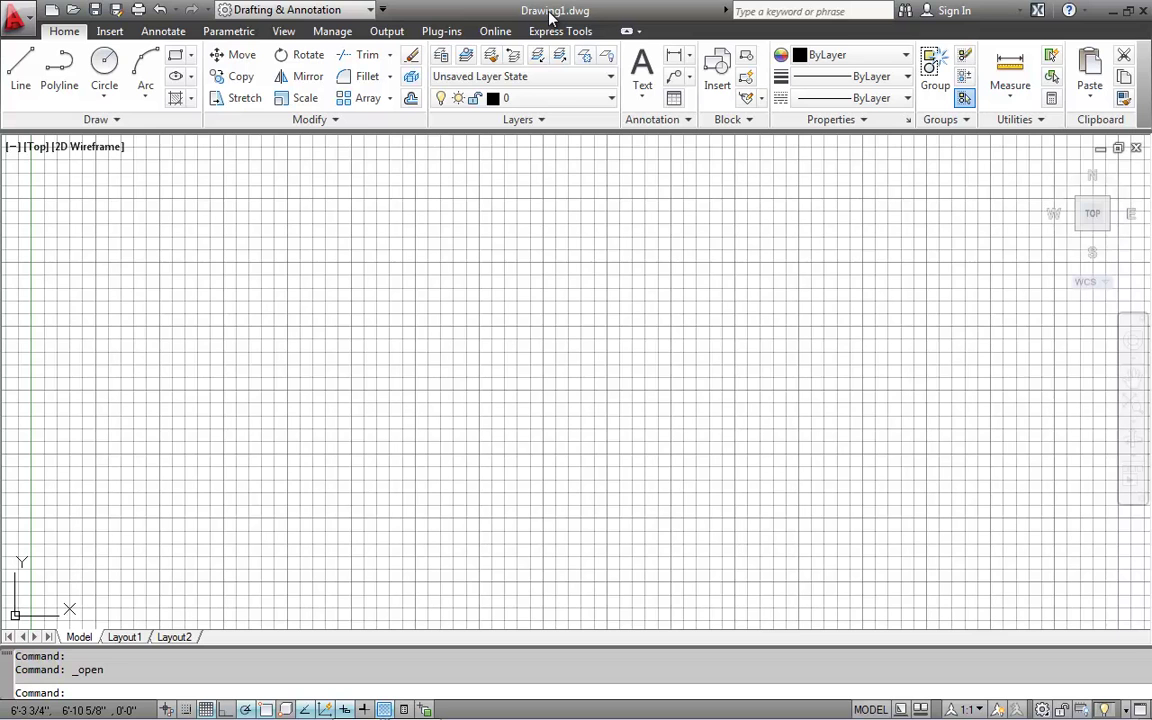
key(ctrl+Tab)
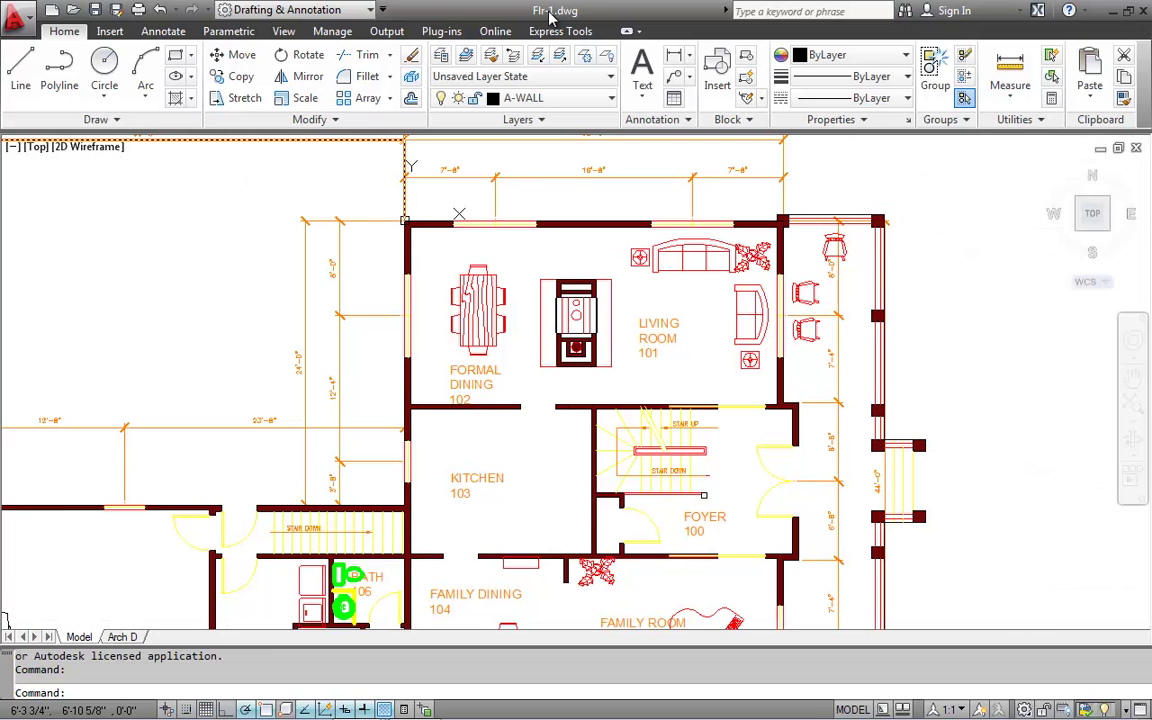
Zoom Extents with a wheel double-click, then close the navigation bar's Zoom flyout unused.
middle_click(190, 260)
middle_click(190, 260)
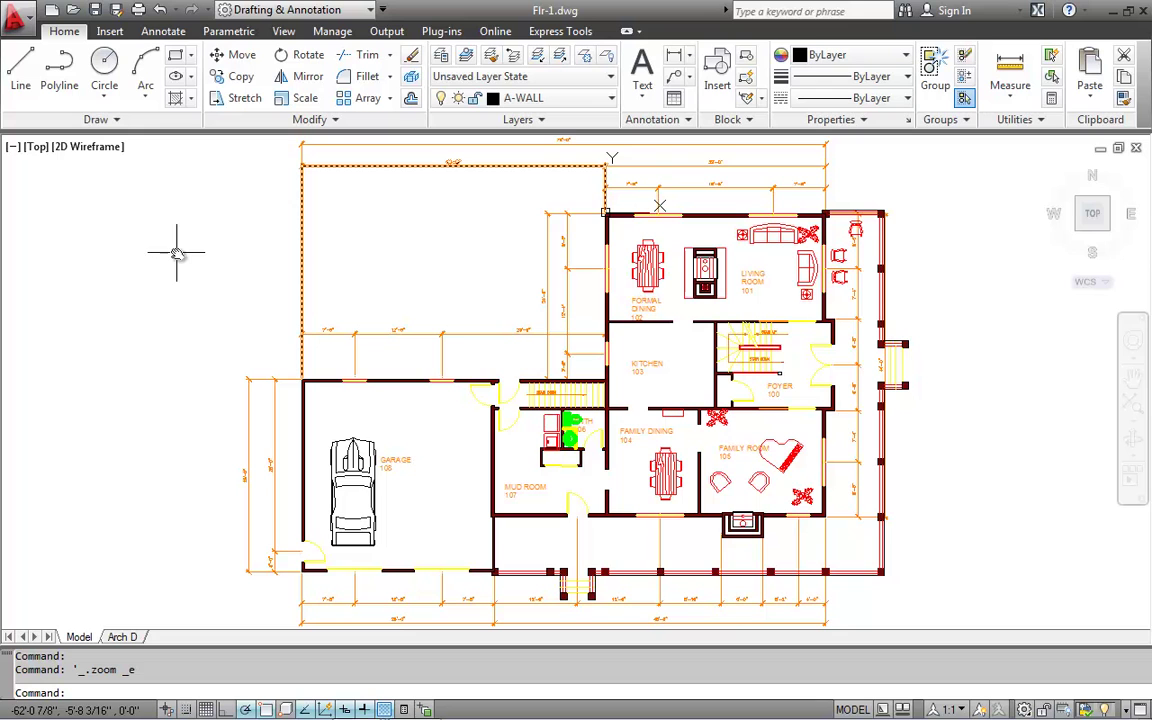
click(1135, 425)
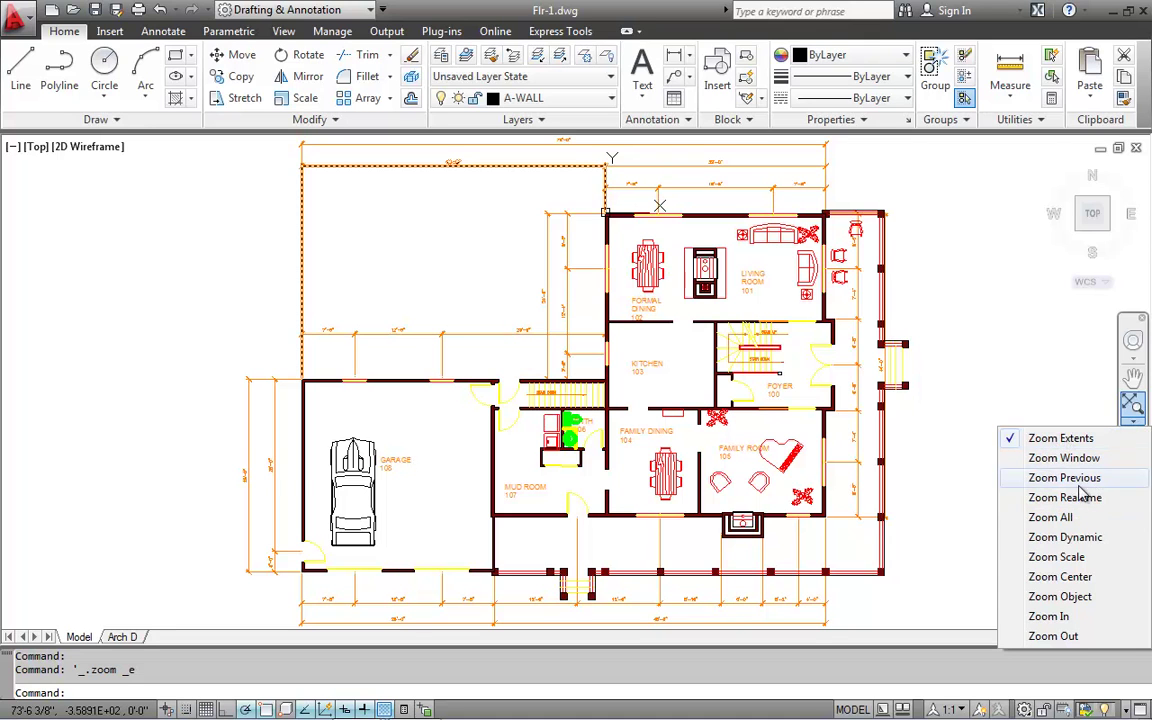
click(1012, 381)
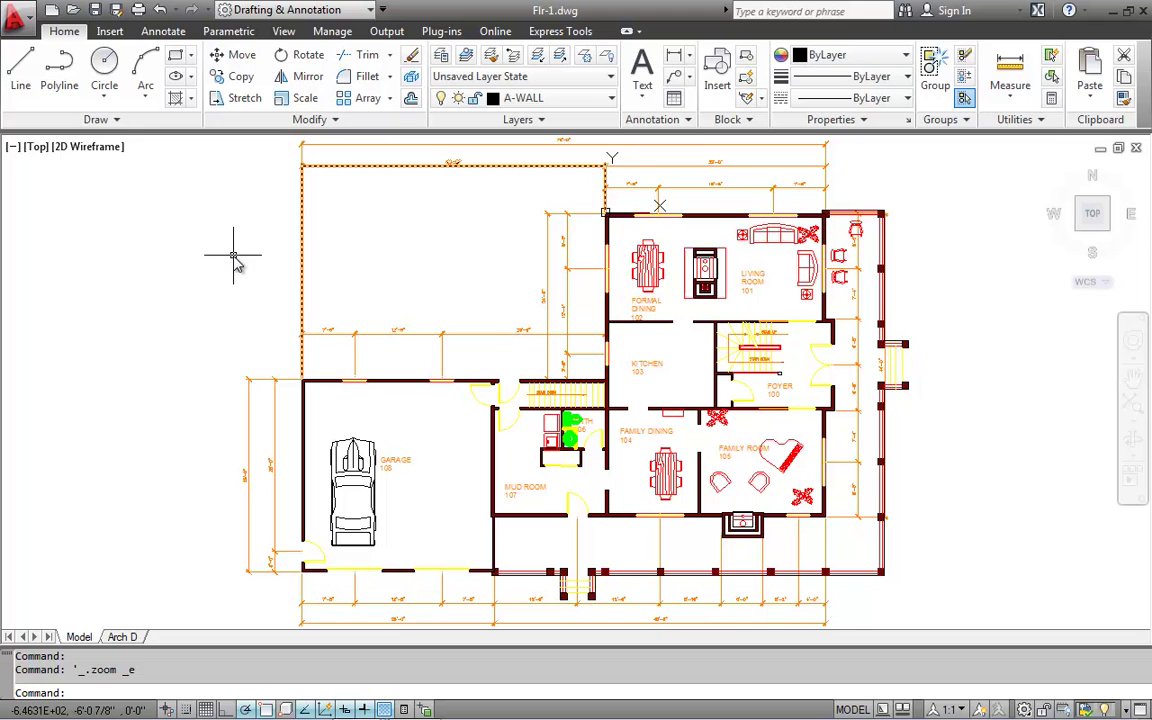
Choose New > Drawing from the application menu to bring up the Select template dialog.
click(22, 20)
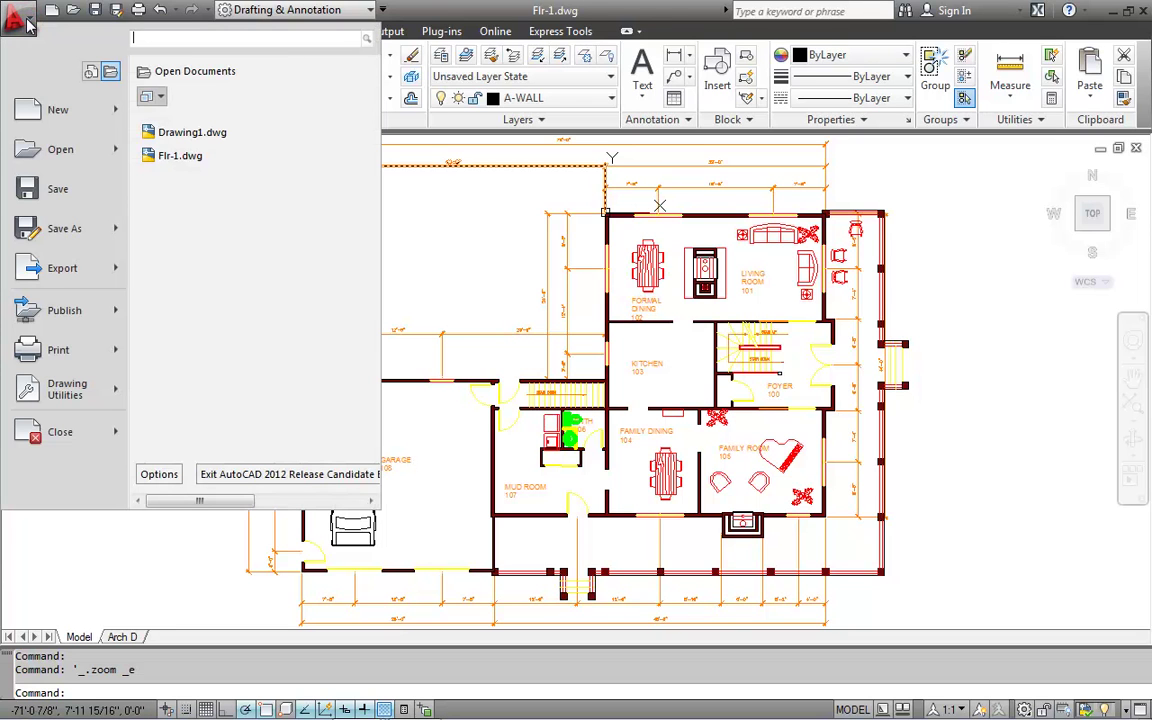
mouse_move(60, 110)
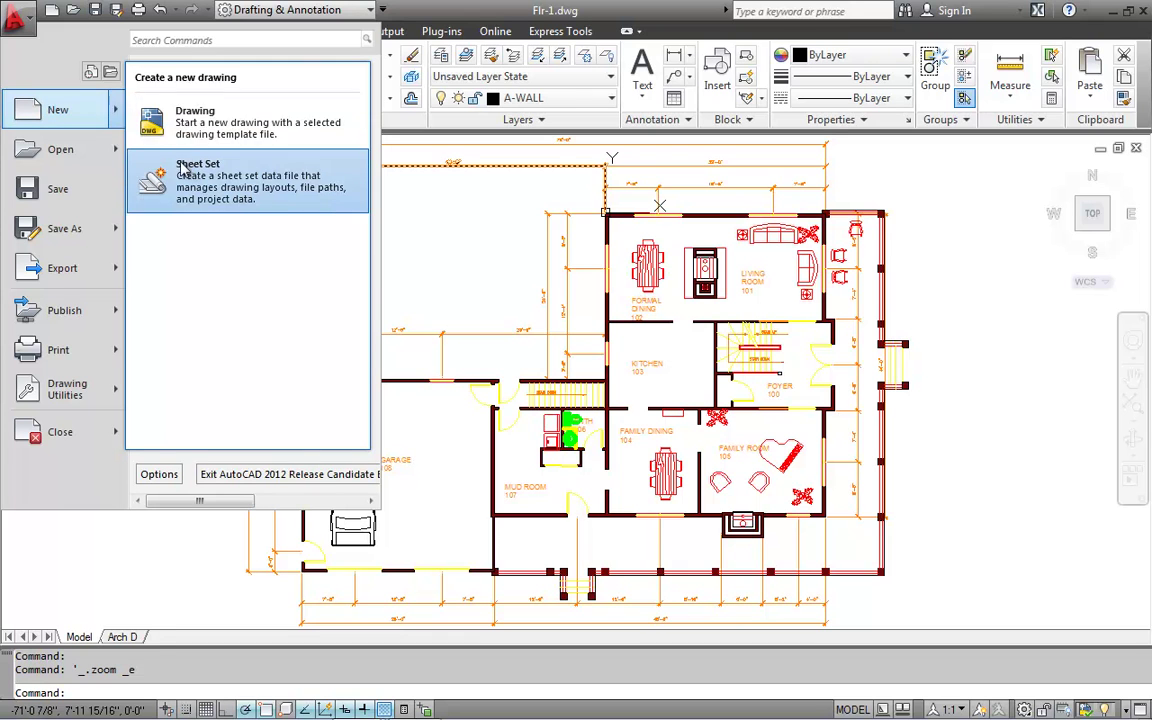
click(55, 110)
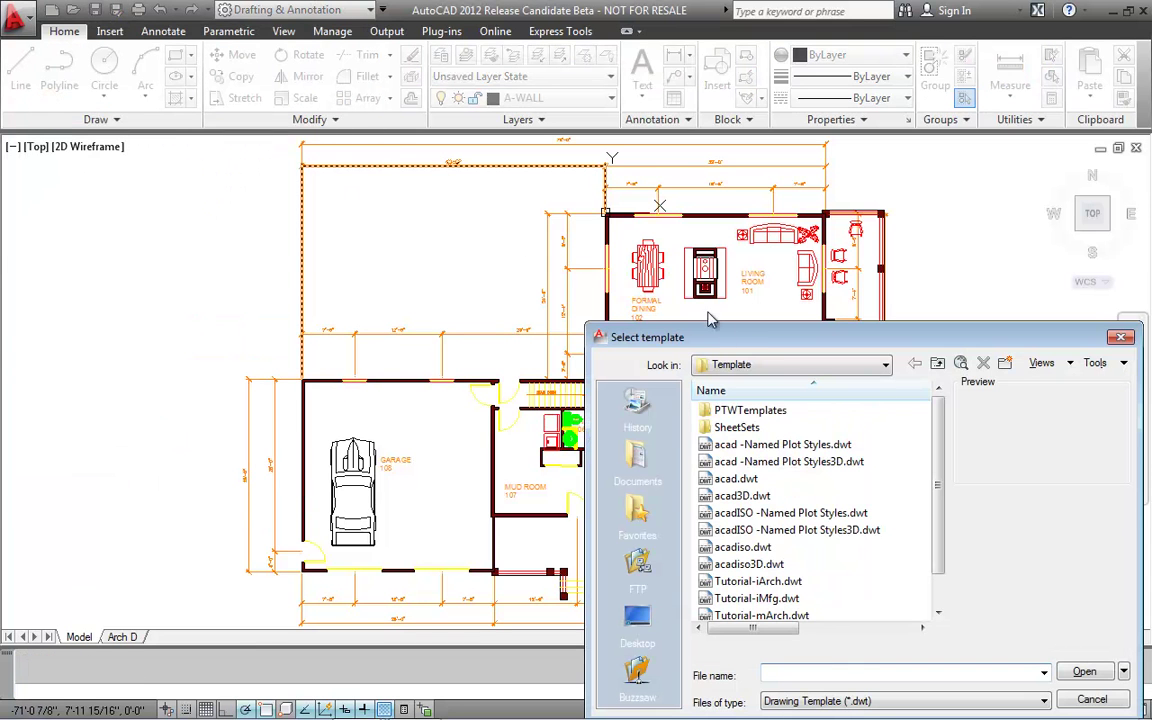
Move the Select template dialog, confirm the Template folder under Look in, and scroll the template list.
drag(729, 331, 425, 149)
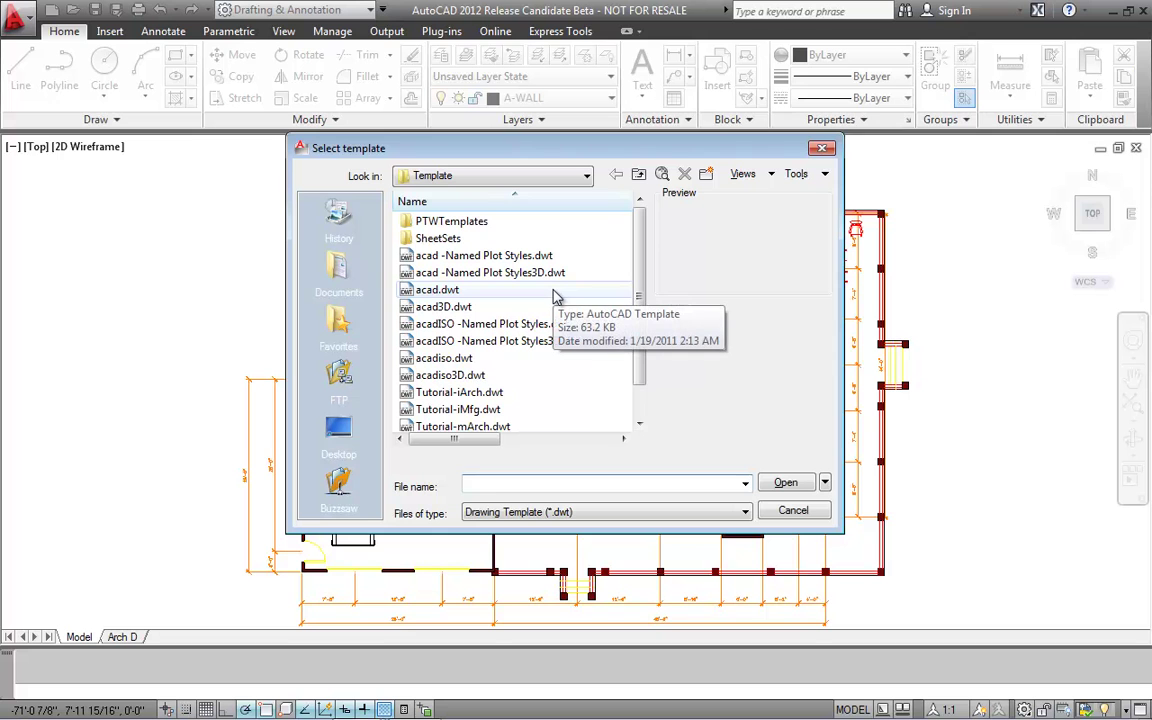
click(586, 175)
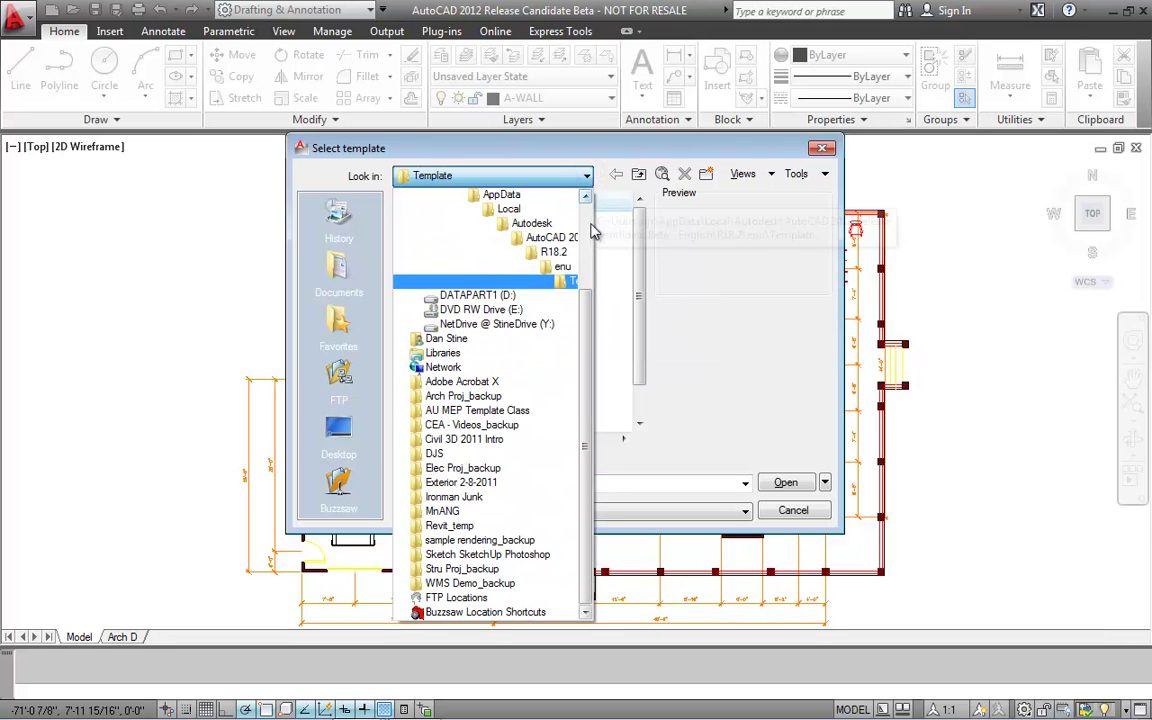
scroll(590, 307, up, 2)
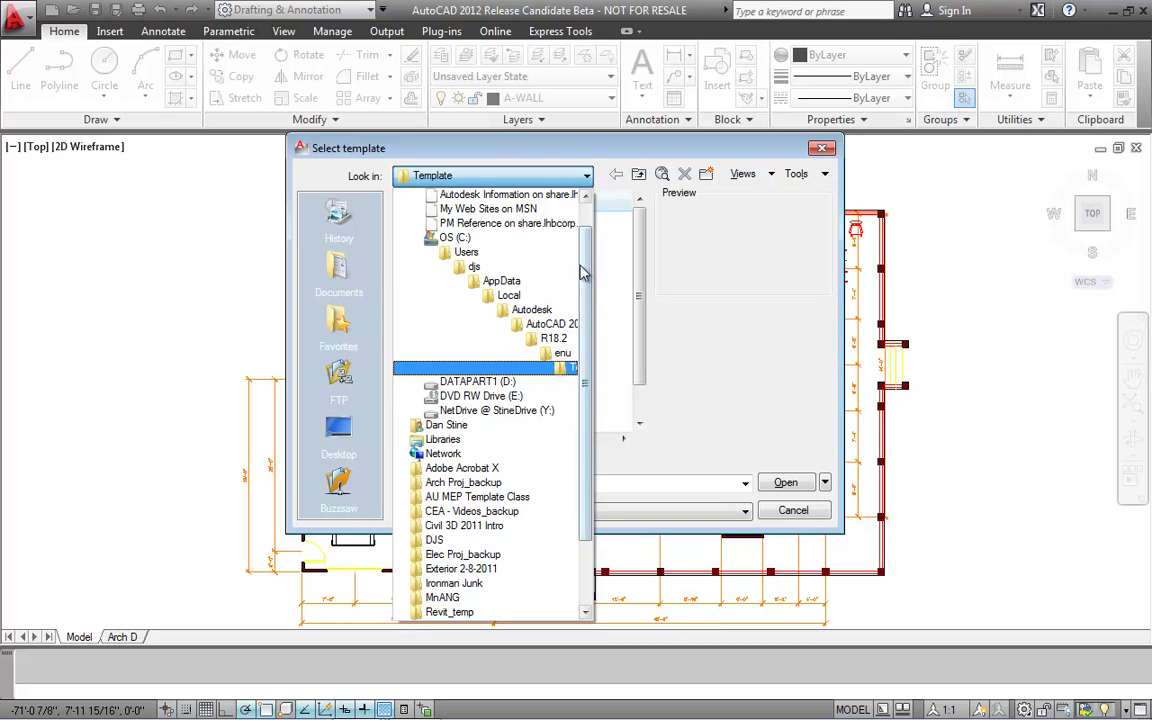
click(569, 370)
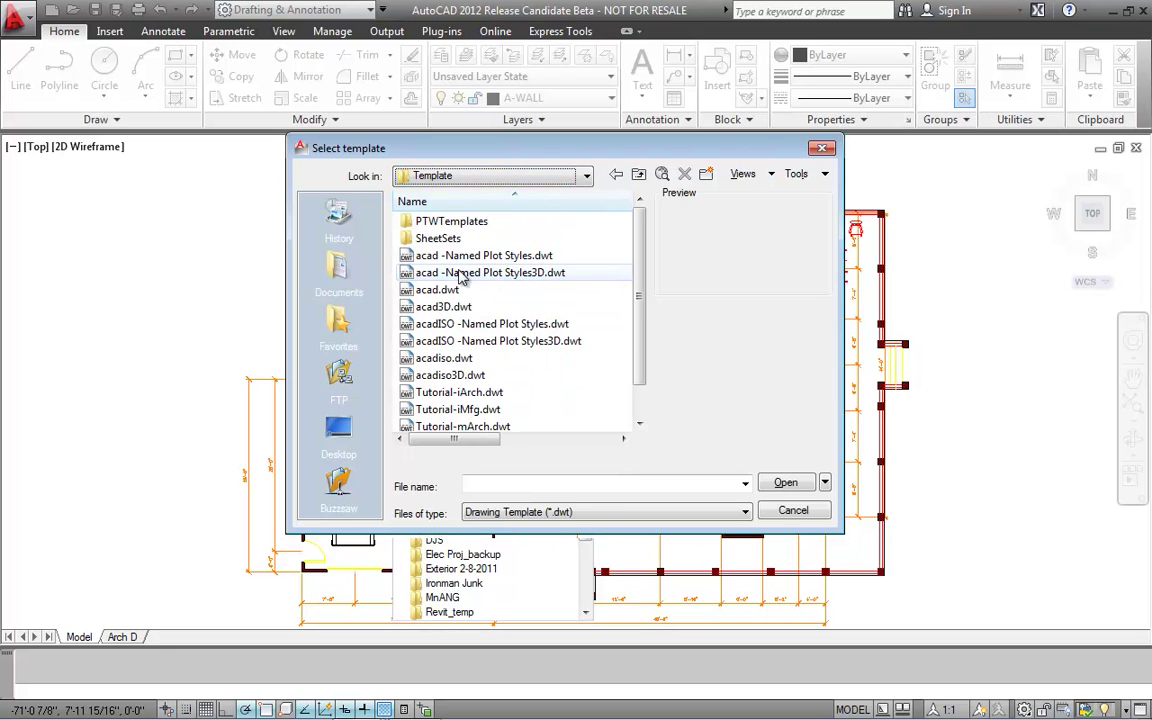
drag(640, 268, 640, 329)
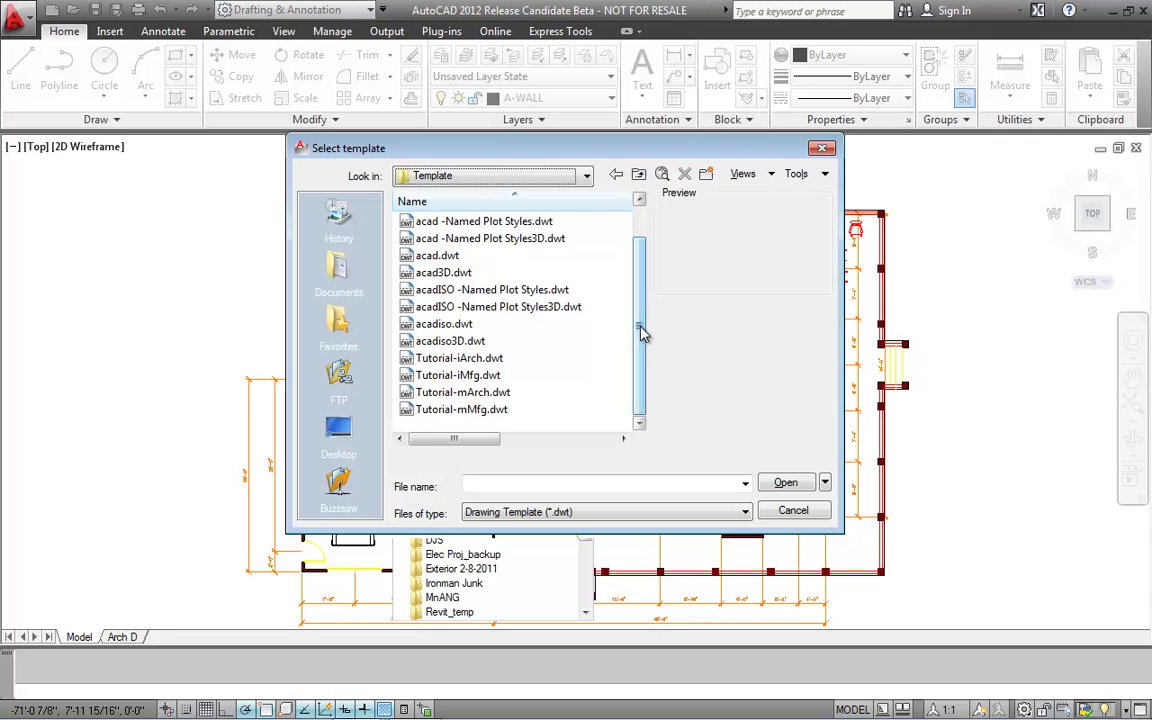
drag(642, 328, 645, 305)
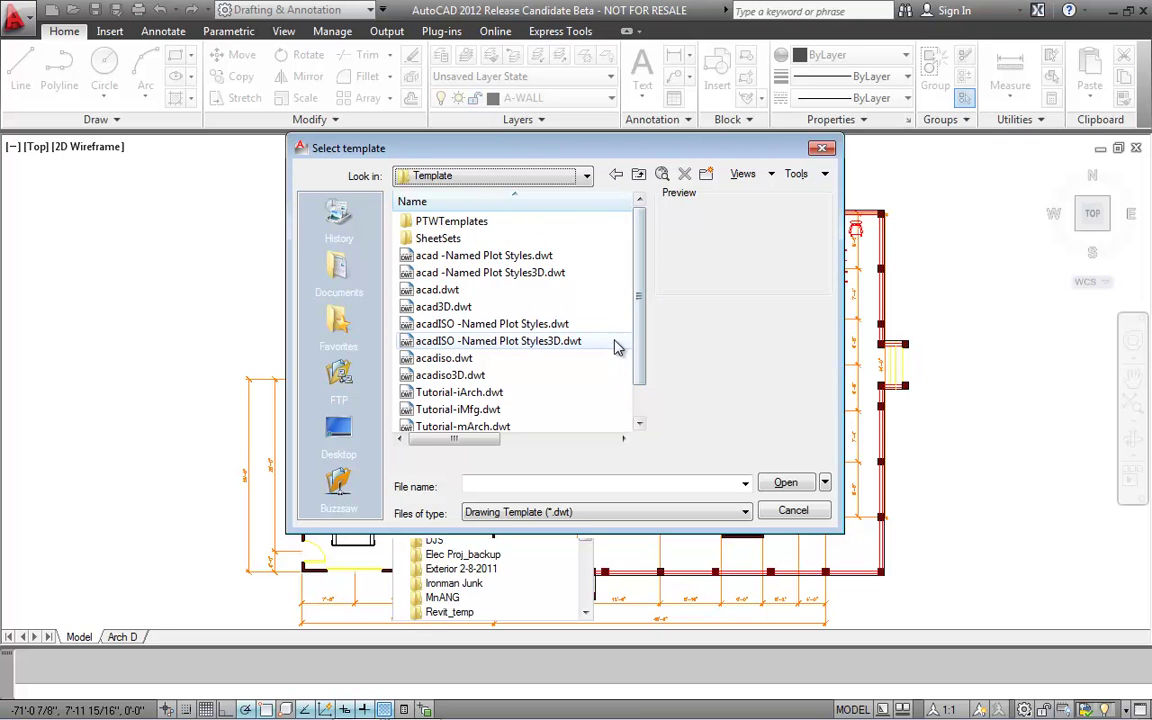
drag(640, 316, 640, 360)
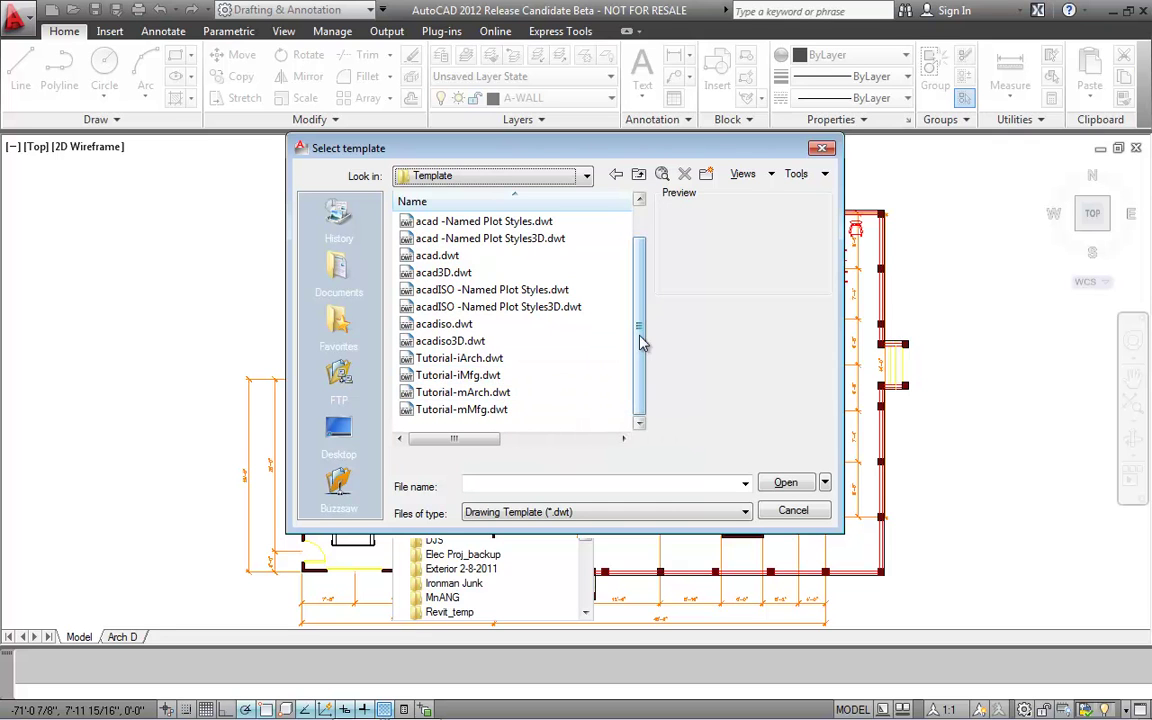
drag(643, 311, 645, 275)
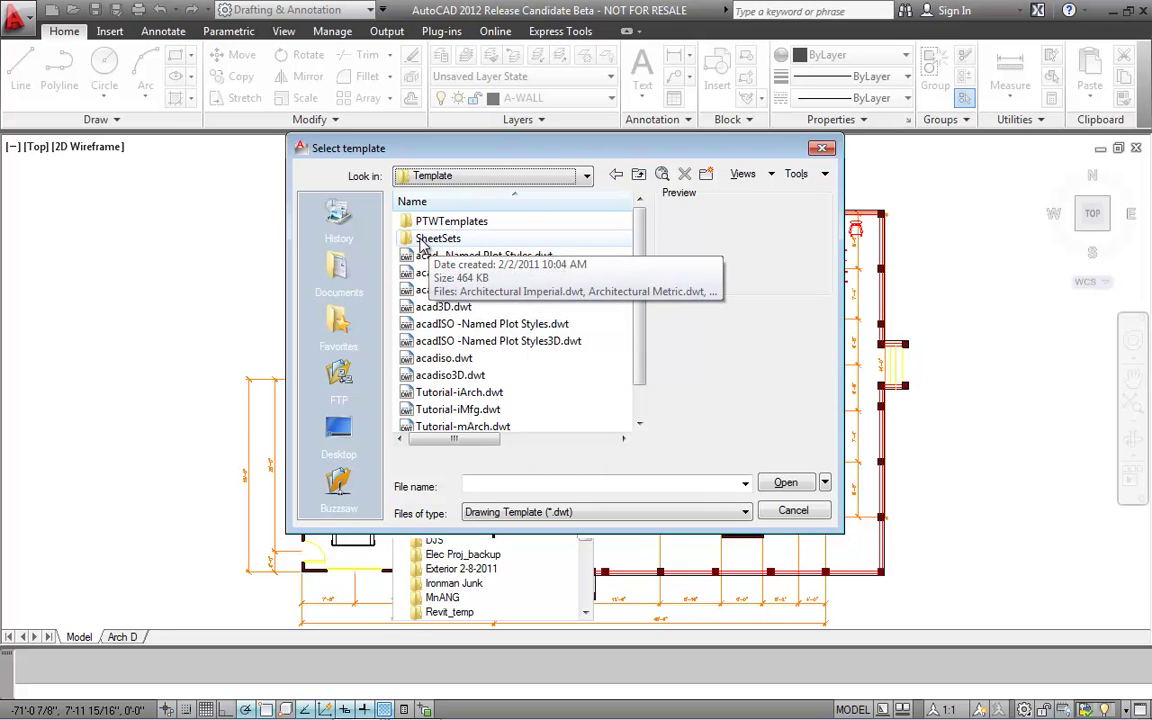
Enter the SheetSets folder and create Drawing2 from Architectural Imperial.dwt.
double_click(424, 240)
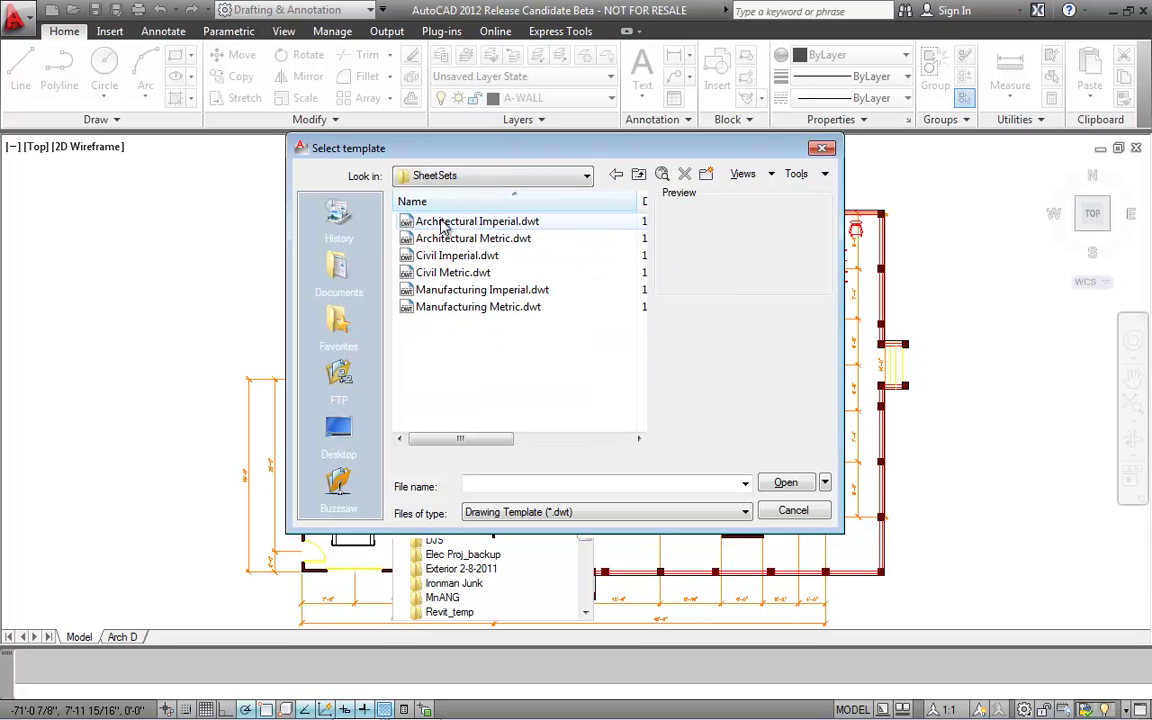
click(441, 222)
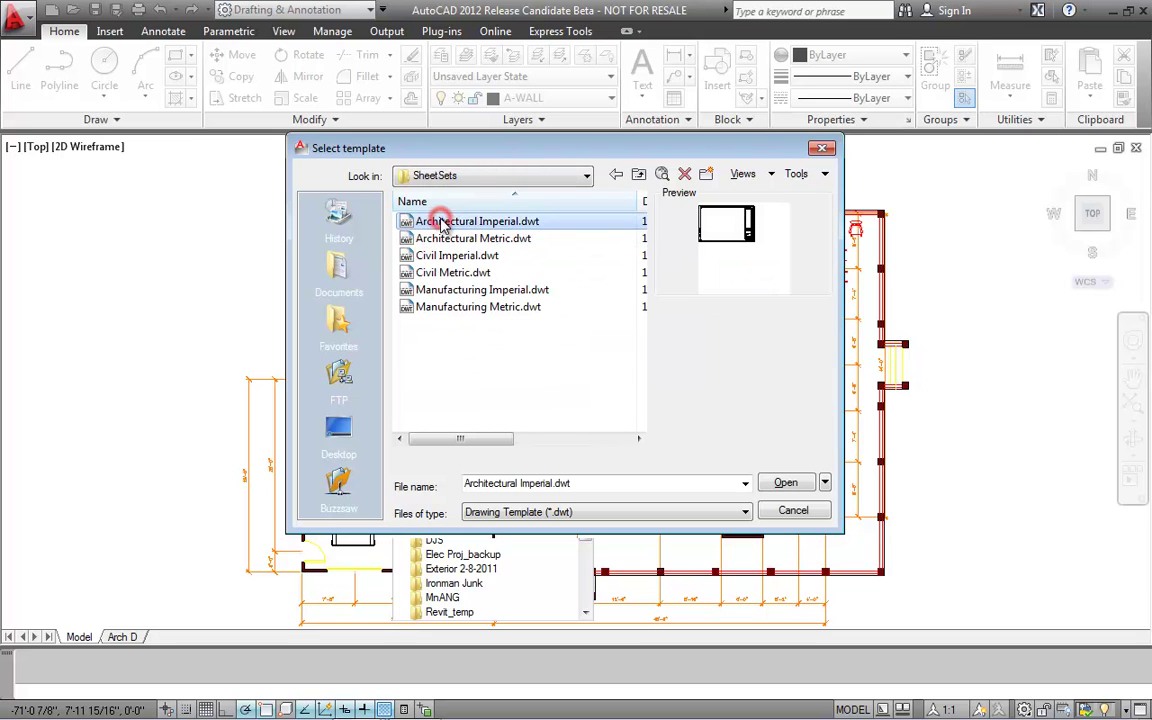
click(786, 484)
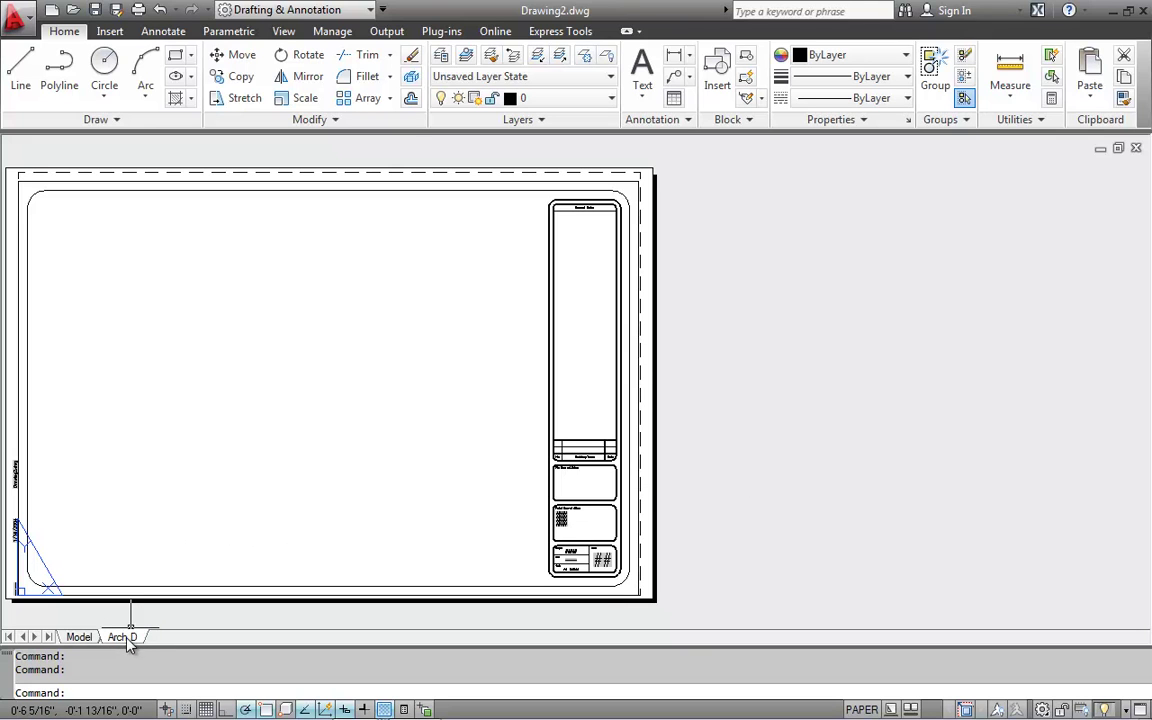
Show Drawing2's empty Model space instead of the Arch D sheet layout.
drag(128, 645, 82, 641)
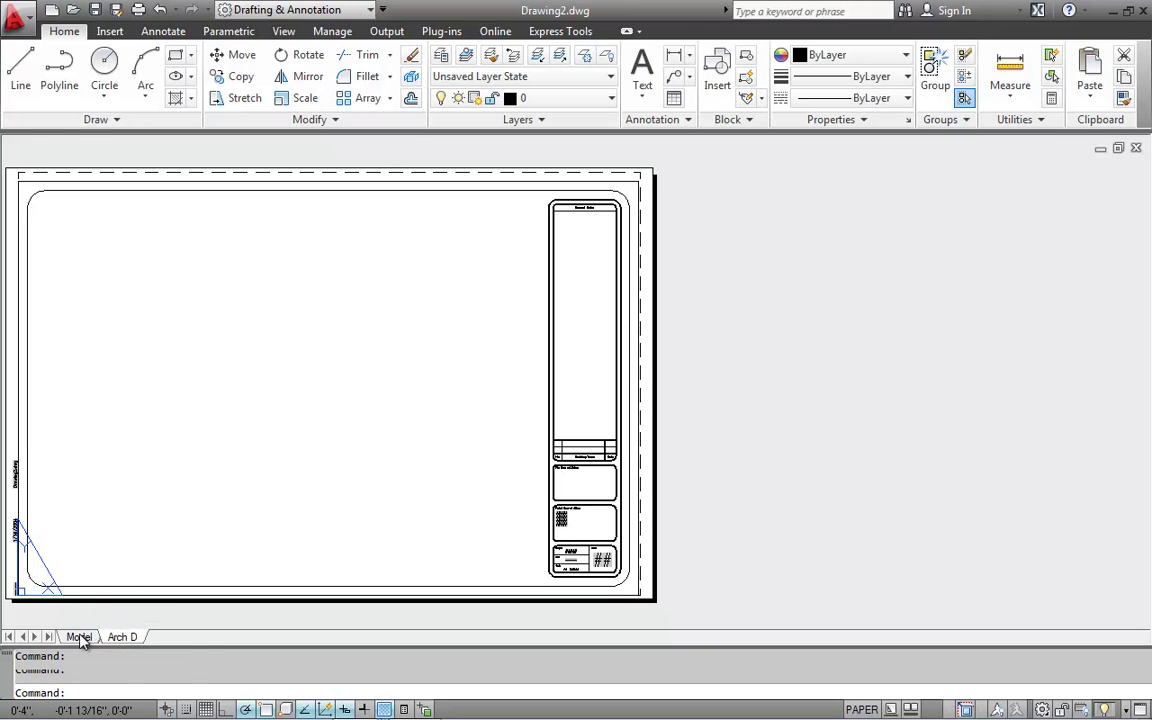
click(80, 637)
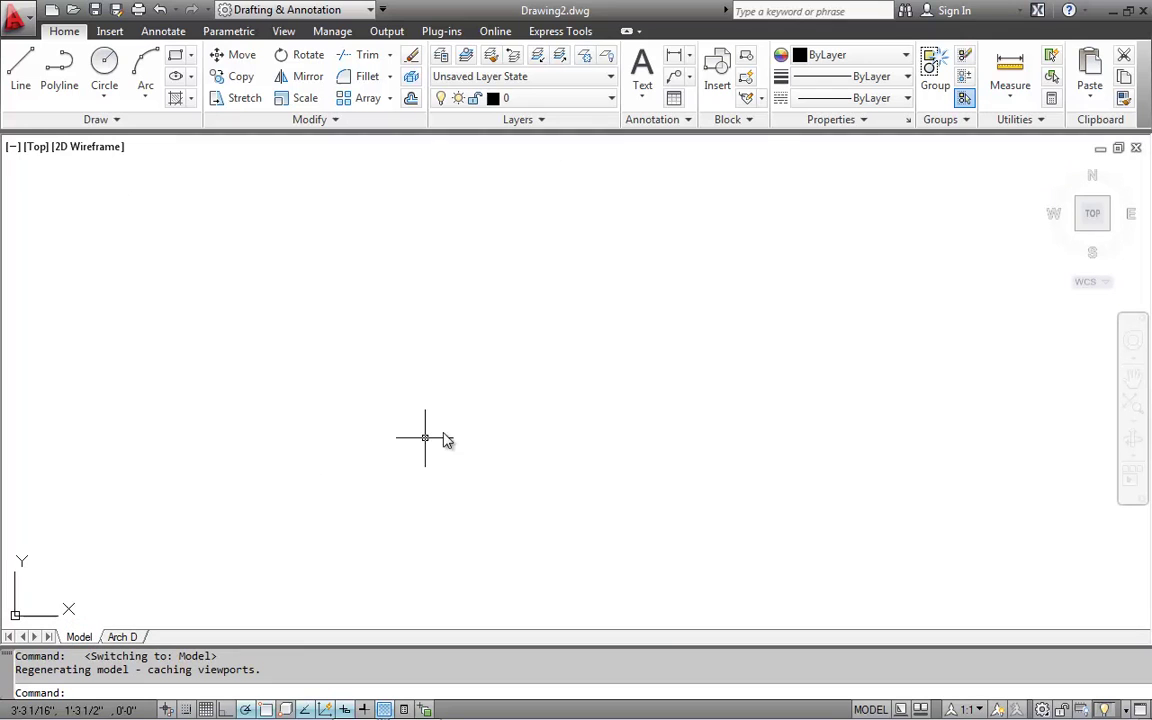